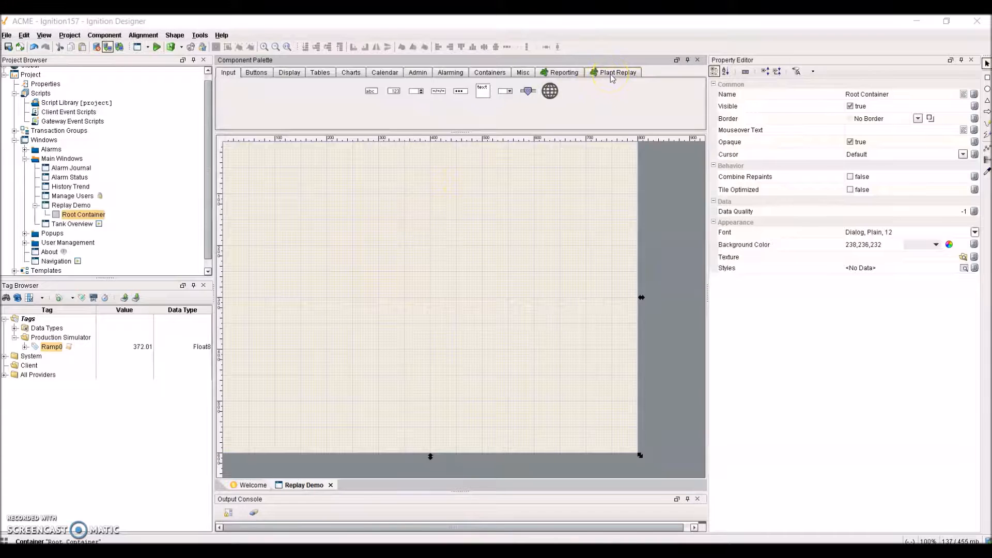
- Place a Replay Controller from the Plant Replay palette onto the Replay Demo canvas
click(611, 74)
click(613, 82)
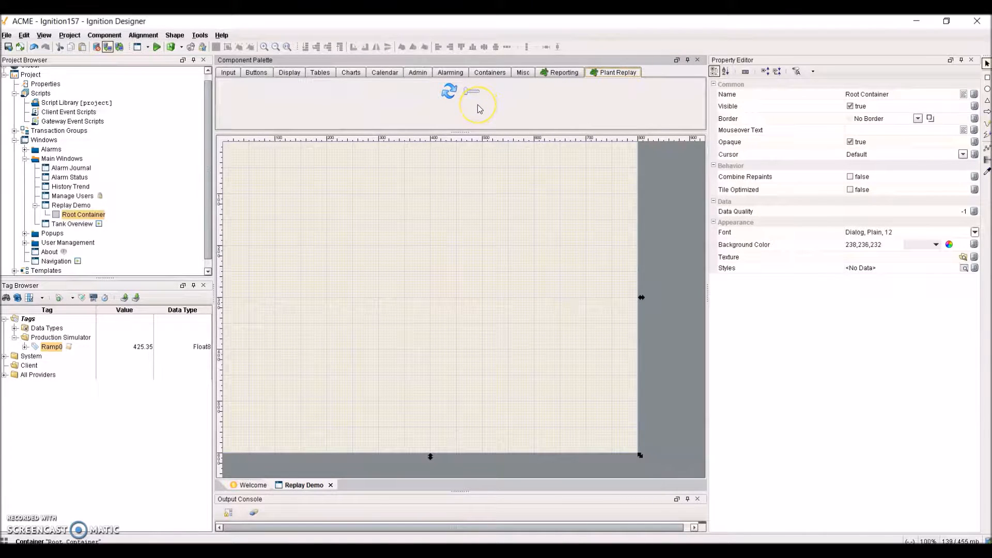
click(454, 98)
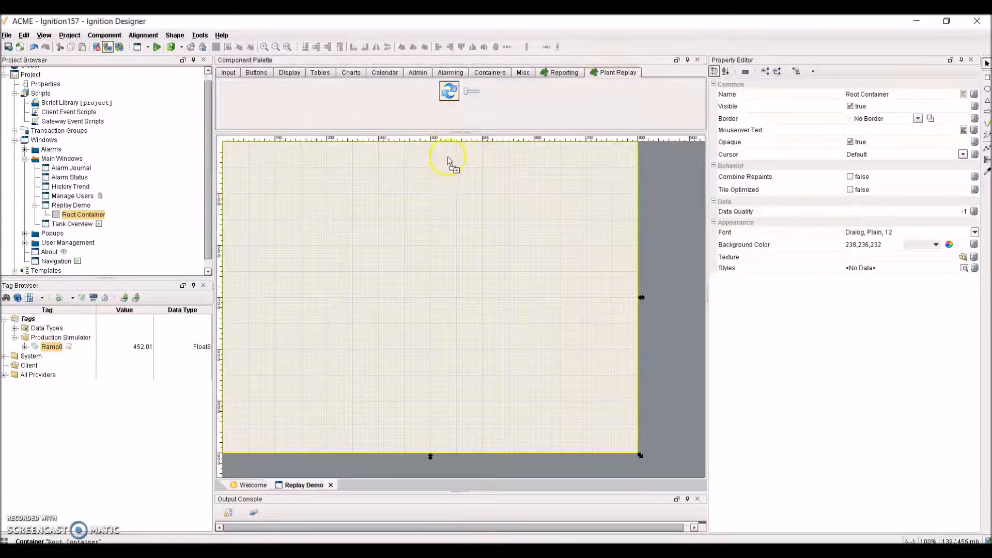
click(450, 181)
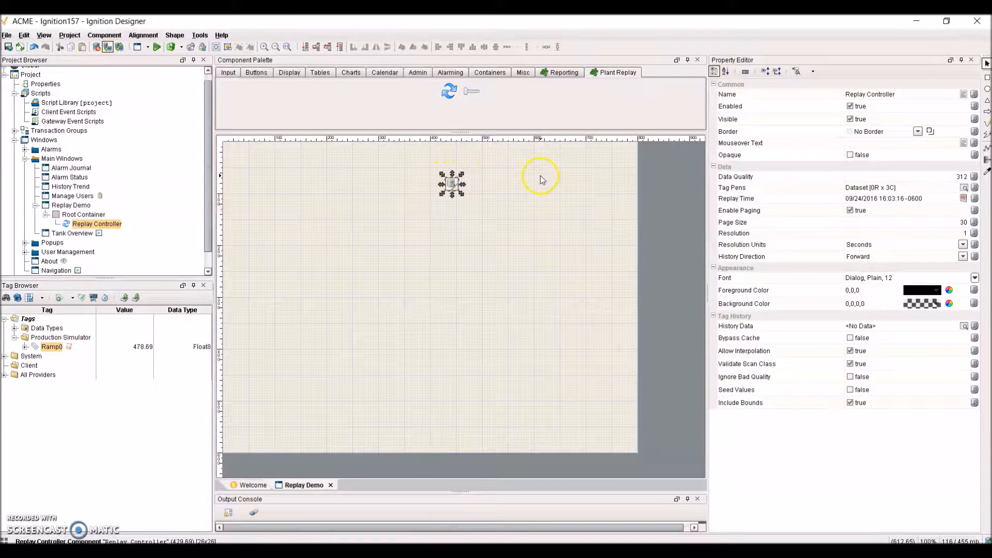
- Review the controller's data properties: Page Size 30, Resolution 1 Seconds, Forward direction
mouse_move(738, 111)
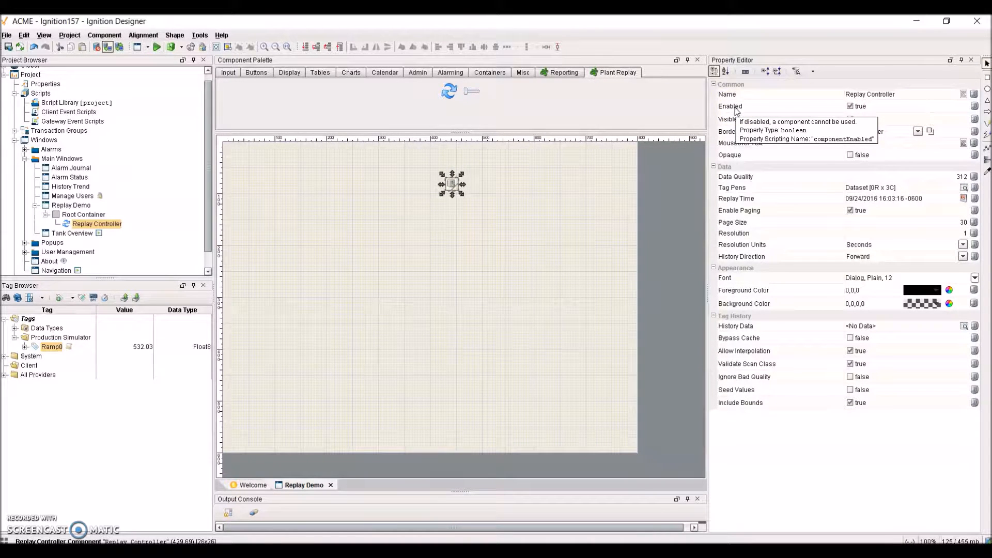
mouse_move(726, 202)
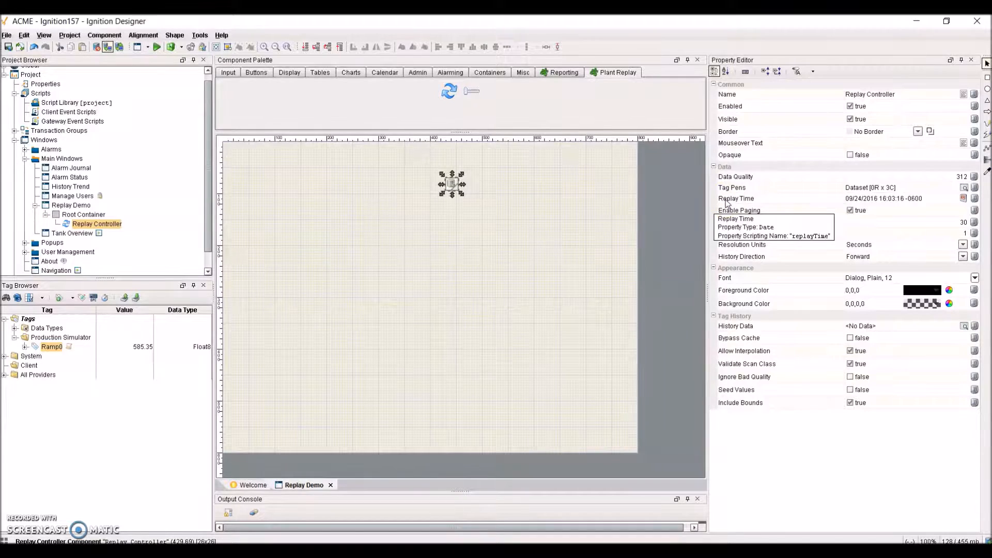
mouse_move(751, 248)
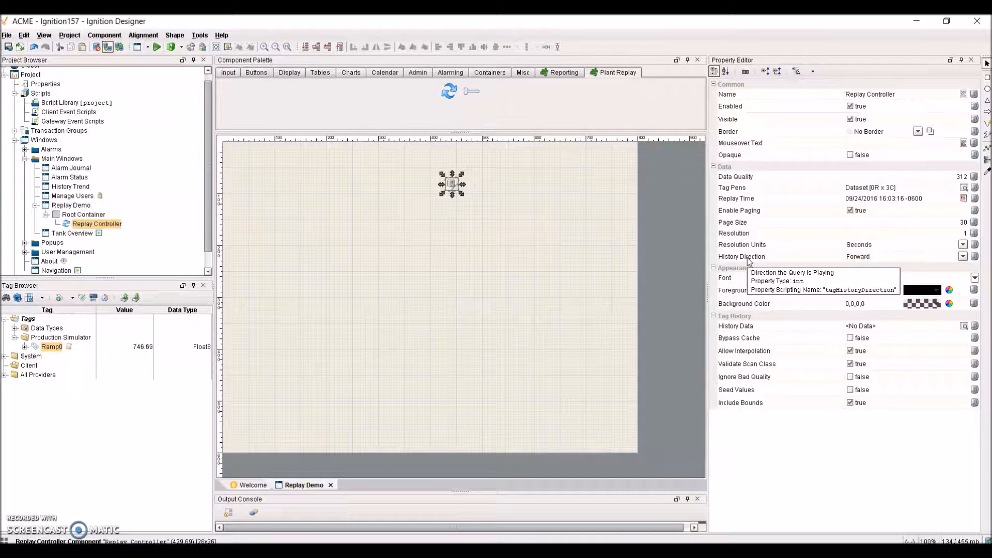
click(742, 190)
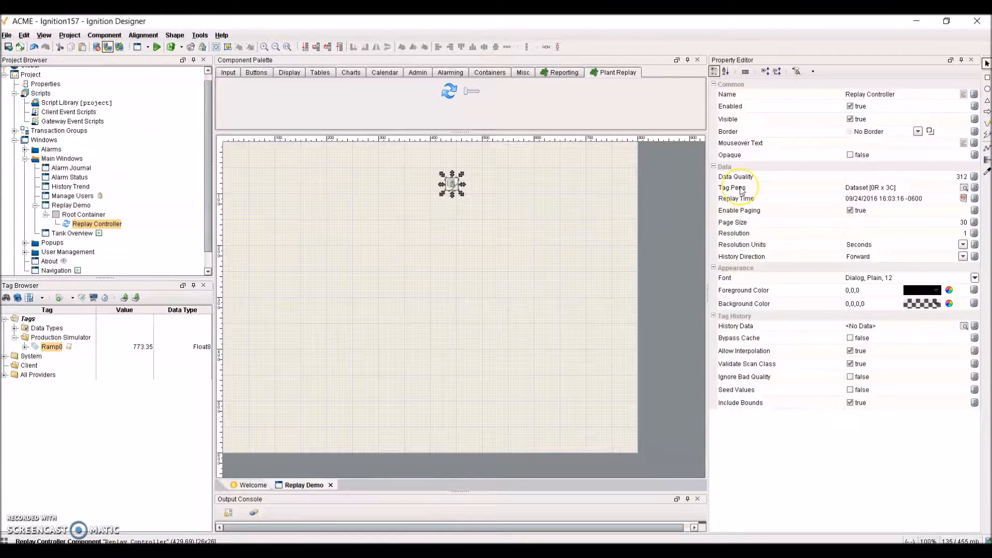
mouse_move(742, 190)
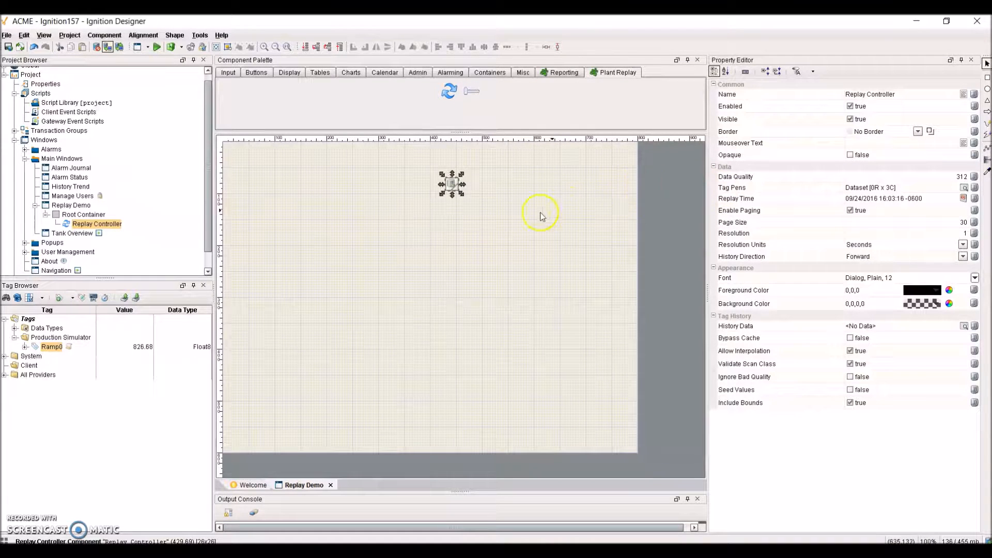
- Delete the Replay Controller from the Replay Demo window
click(456, 195)
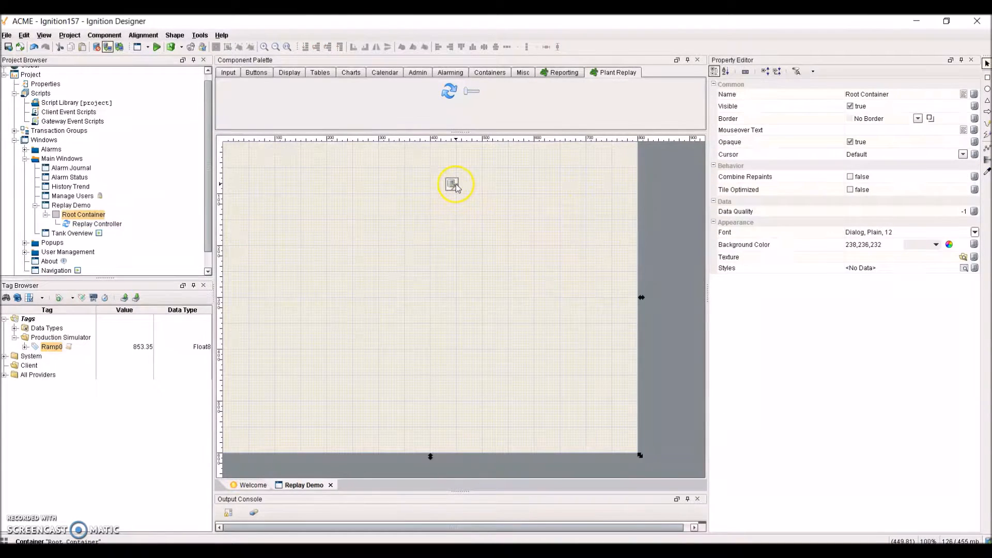
click(458, 186)
key(Delete)
key(Return)
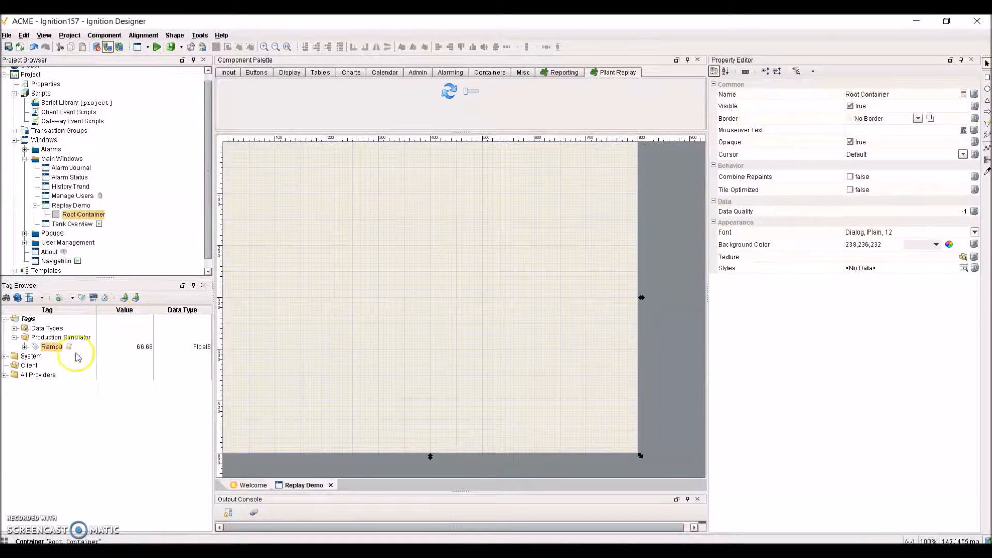
- Confirm in Ramp0's tag settings that Store history is set to Yes
double_click(52, 351)
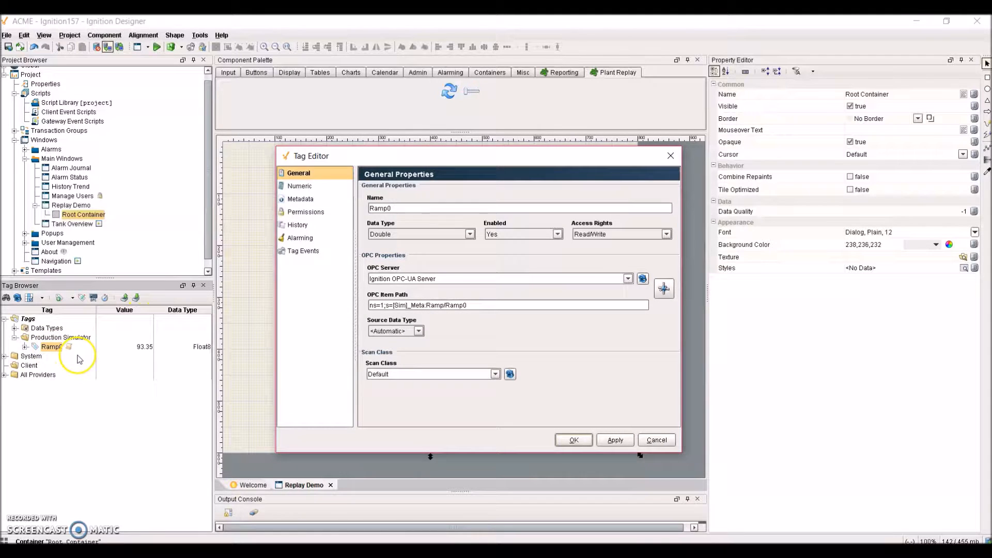
click(299, 225)
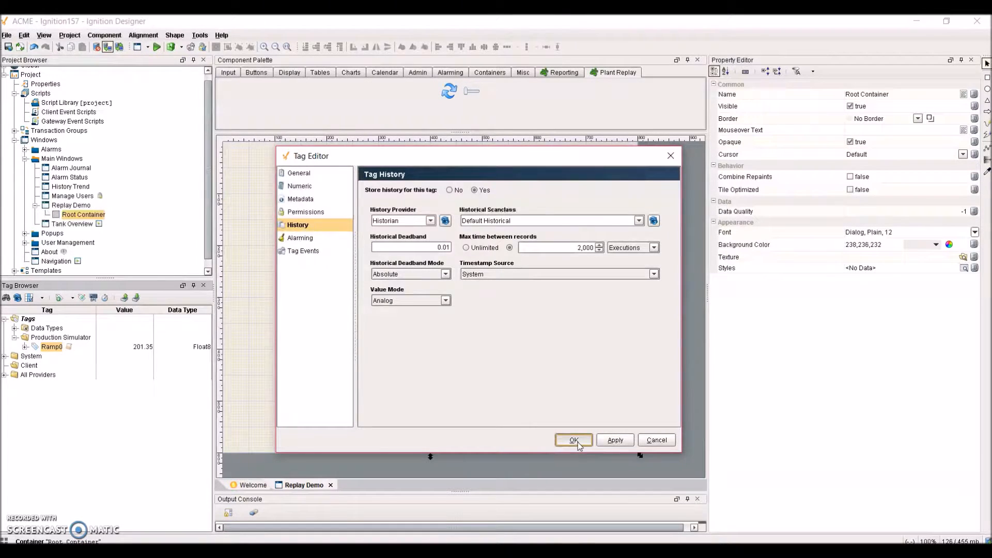
click(575, 440)
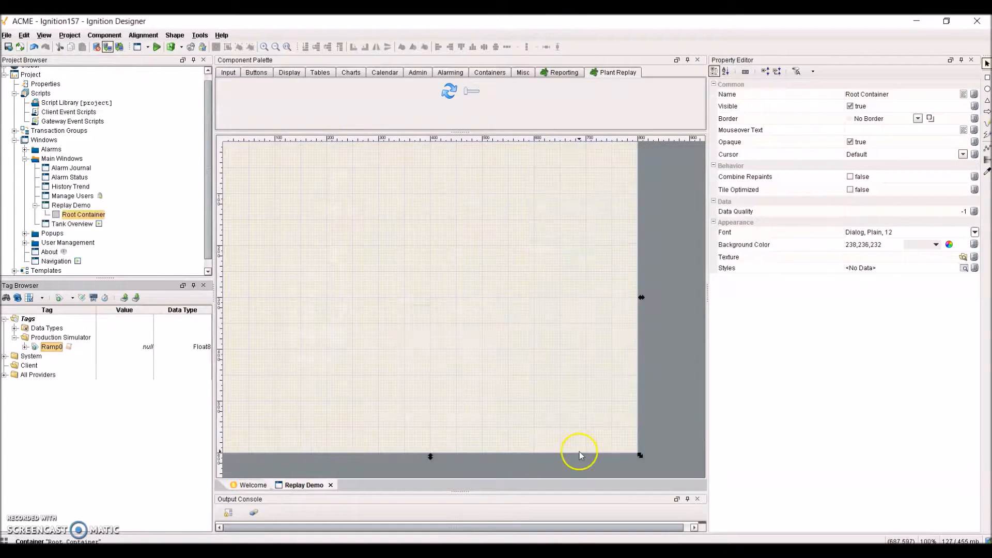
click(290, 72)
- Add a Numeric Label bound to Ramp0, with a Replay Controller placed beside it
drag(319, 96, 265, 263)
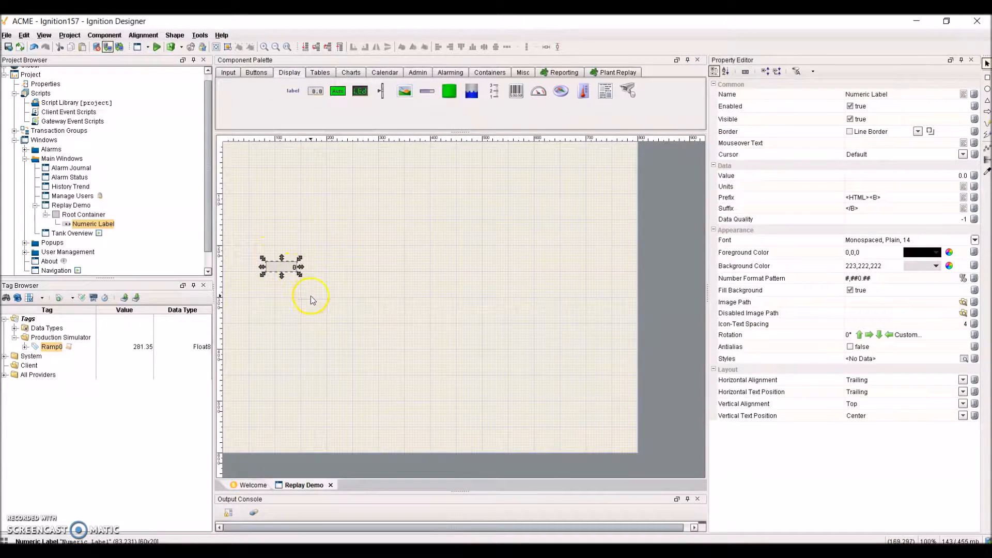
drag(57, 351, 287, 269)
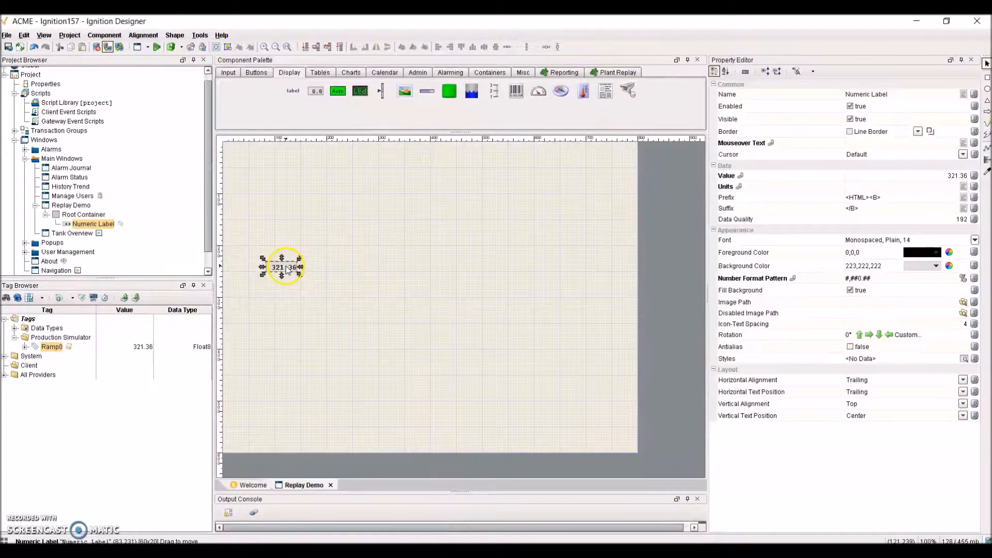
click(619, 74)
drag(448, 98, 361, 221)
drag(297, 257, 303, 266)
click(346, 282)
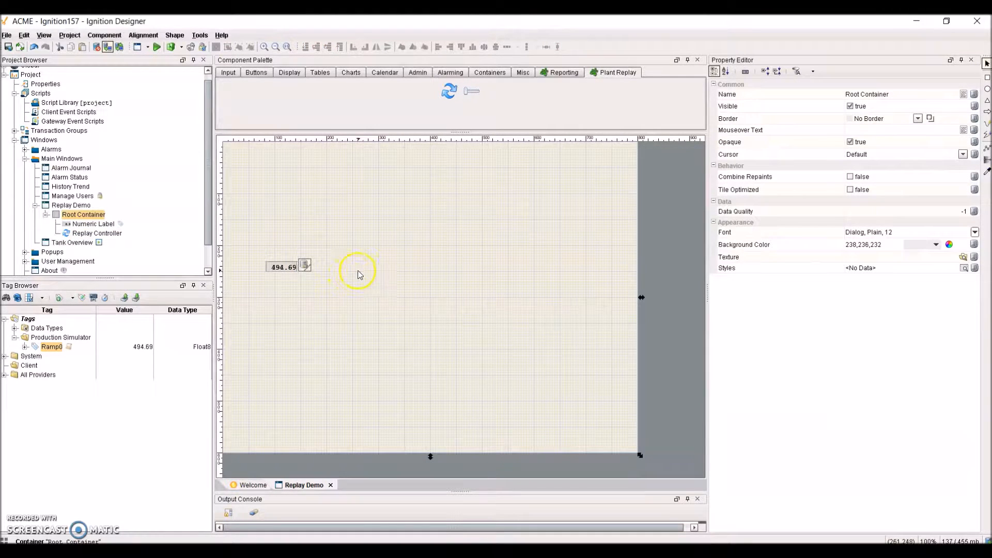
- Add a toggle button at the top-left, named ReplayMode with caption 'Replay Mode'
click(257, 72)
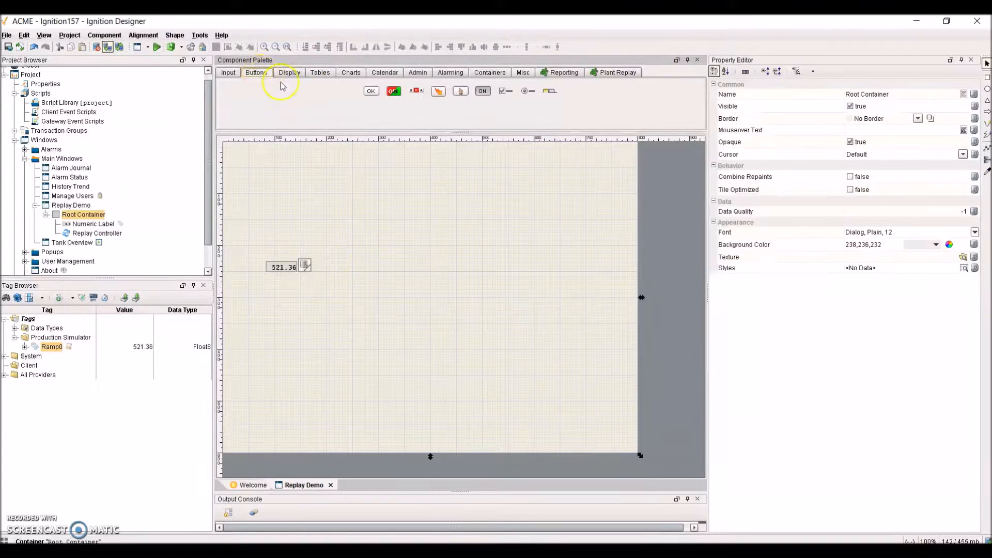
drag(483, 91, 262, 171)
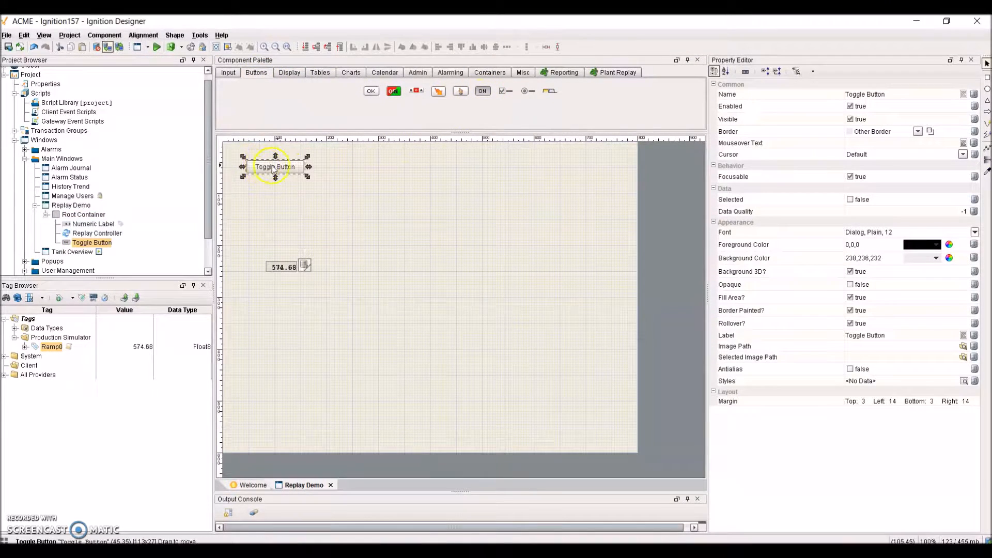
click(897, 97)
text(ReplayMo)
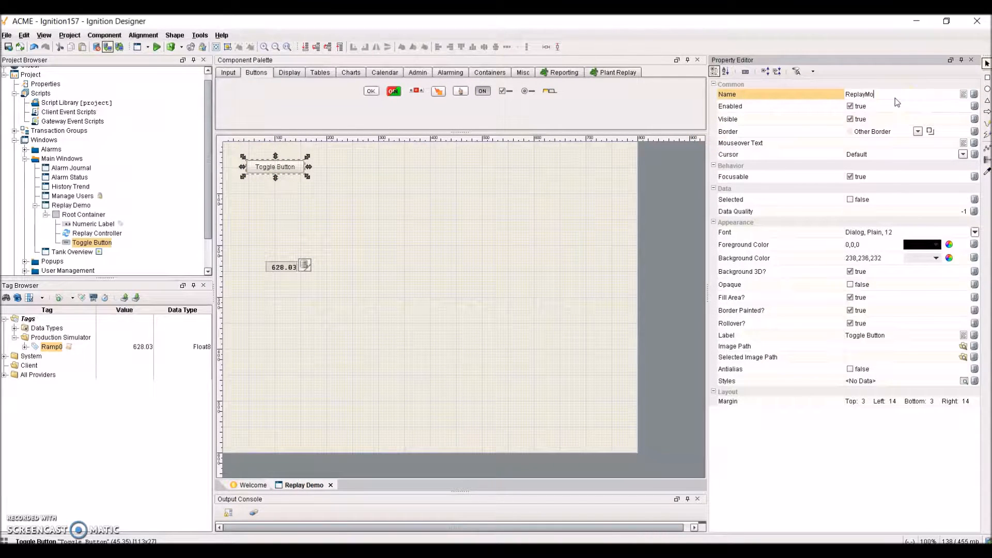
text(de)
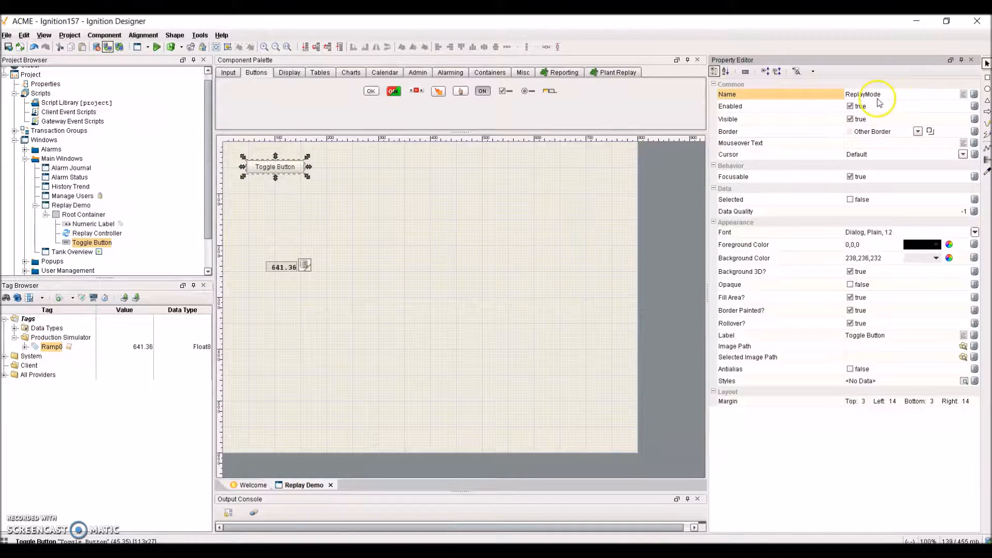
click(903, 340)
drag(890, 337, 842, 334)
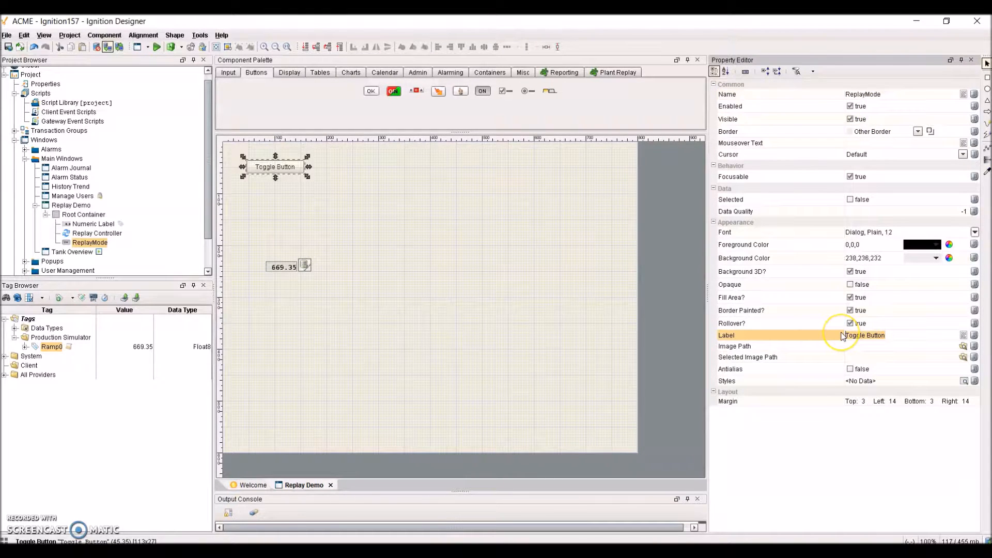
text(Replay Mode)
key(Return)
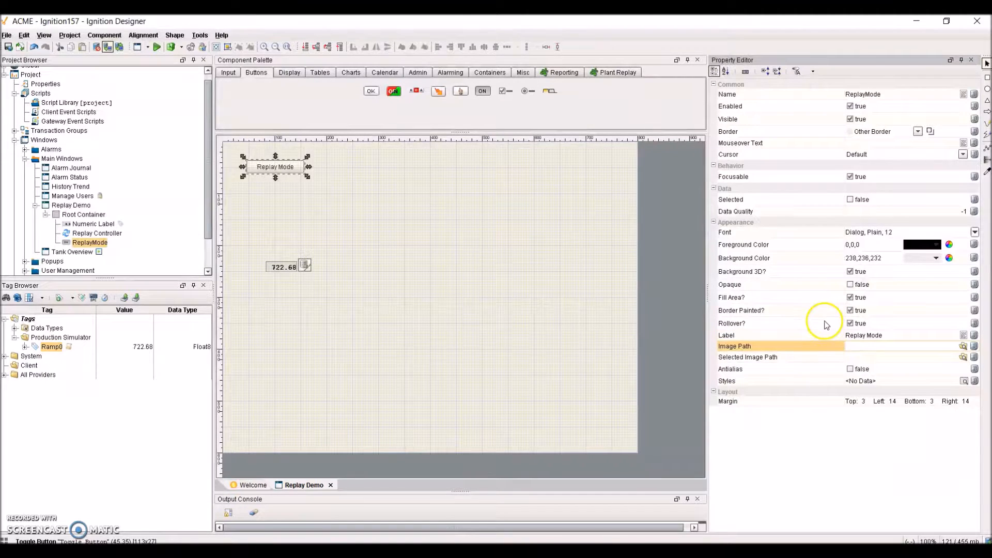
- Place a popup calendar beside the Replay Mode button and rename it ReplayTime
click(395, 73)
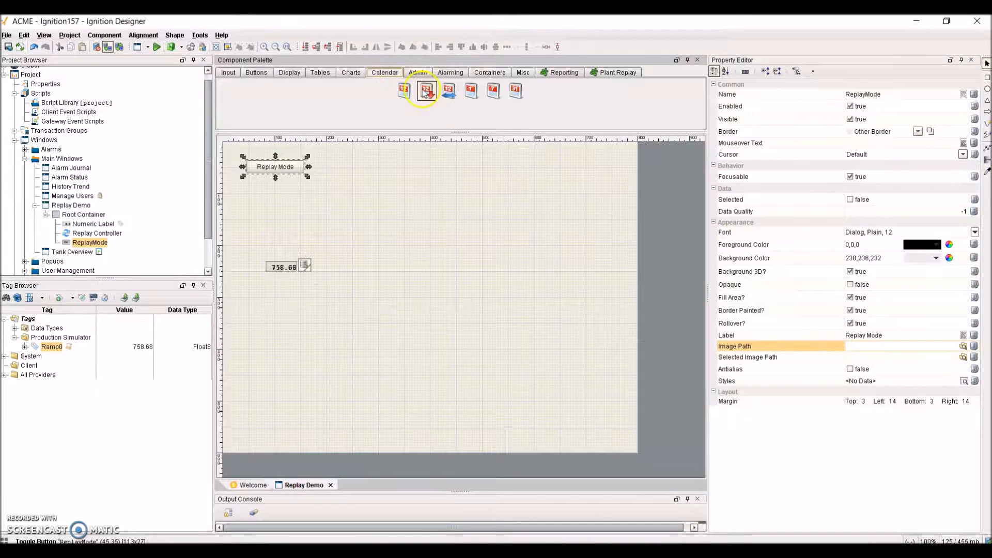
drag(427, 91, 332, 171)
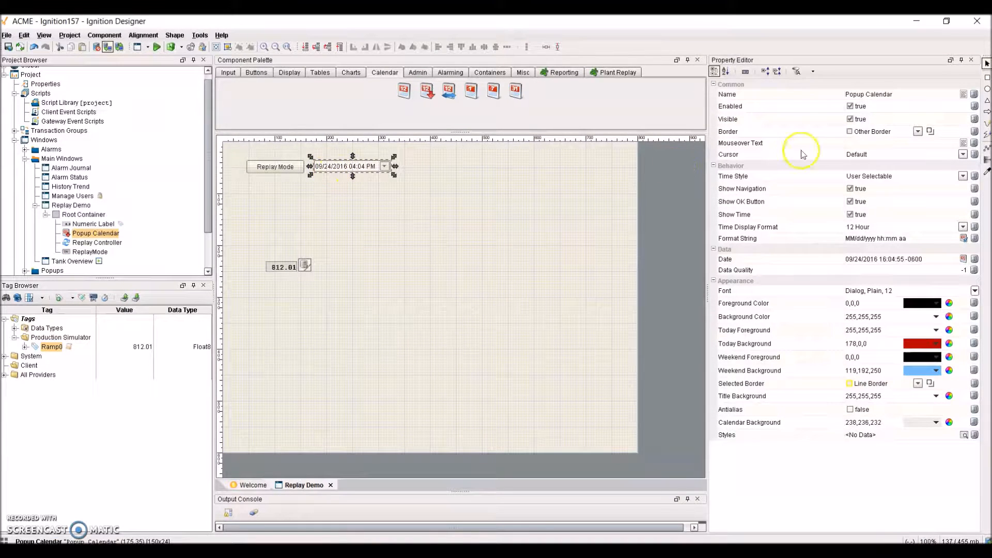
double_click(901, 94)
key(ctrl+a)
text(Repl)
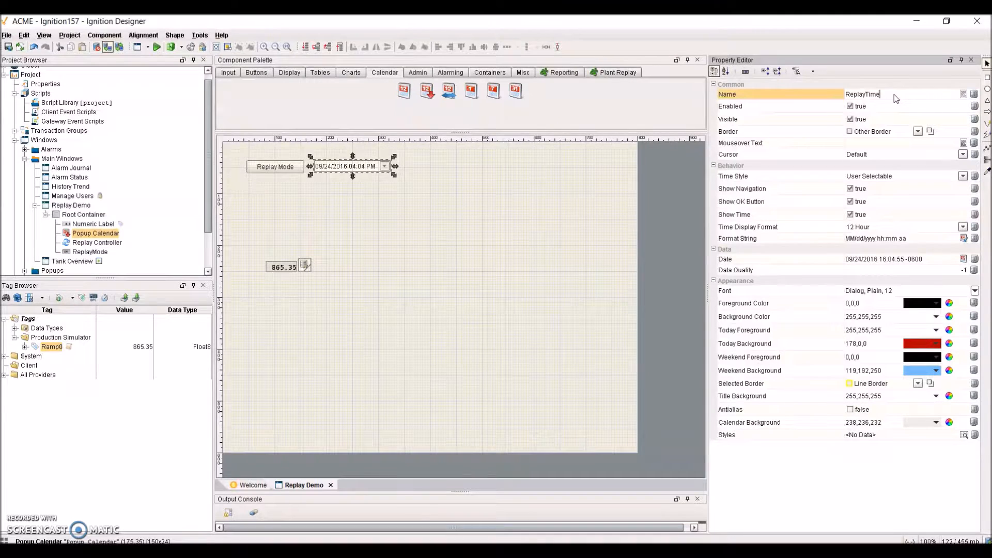
key(Return)
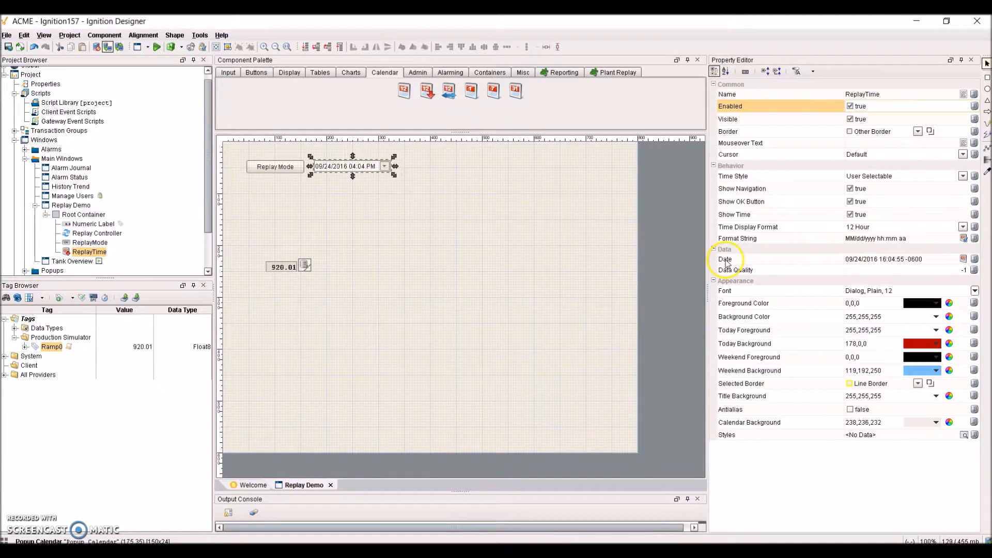
click(626, 72)
- Add a Time Slider below the button and calendar, binding its Time to ReplayTime's Date
drag(471, 91, 239, 191)
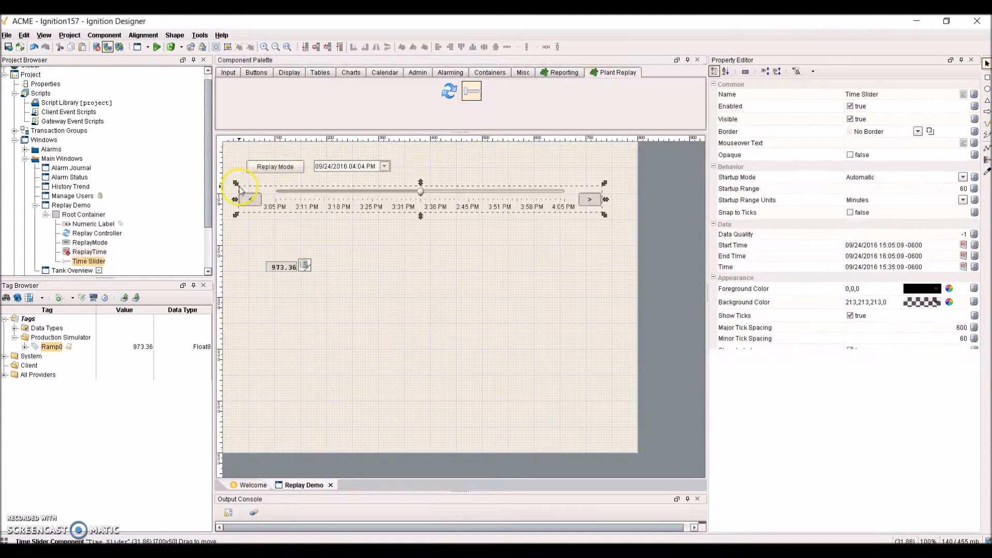
drag(346, 202, 343, 200)
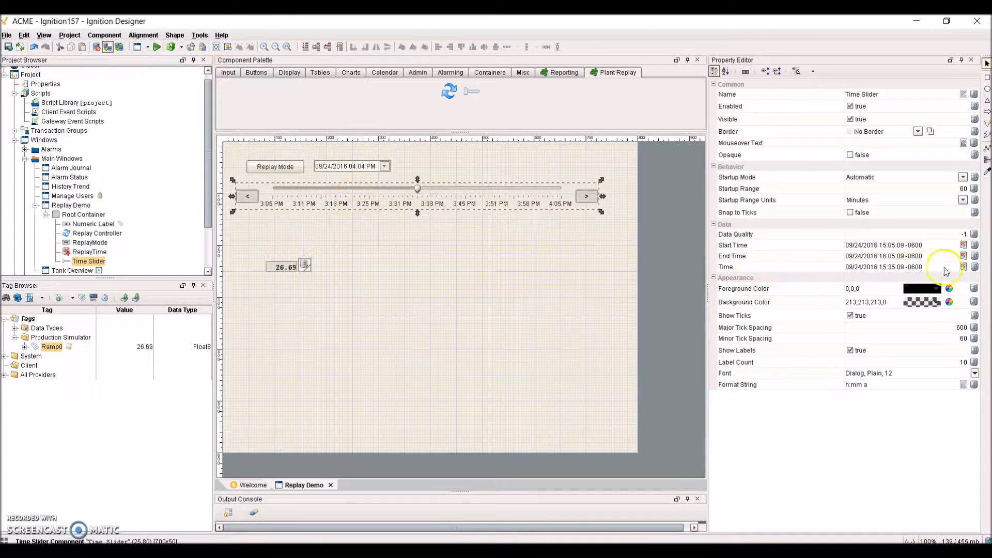
click(975, 267)
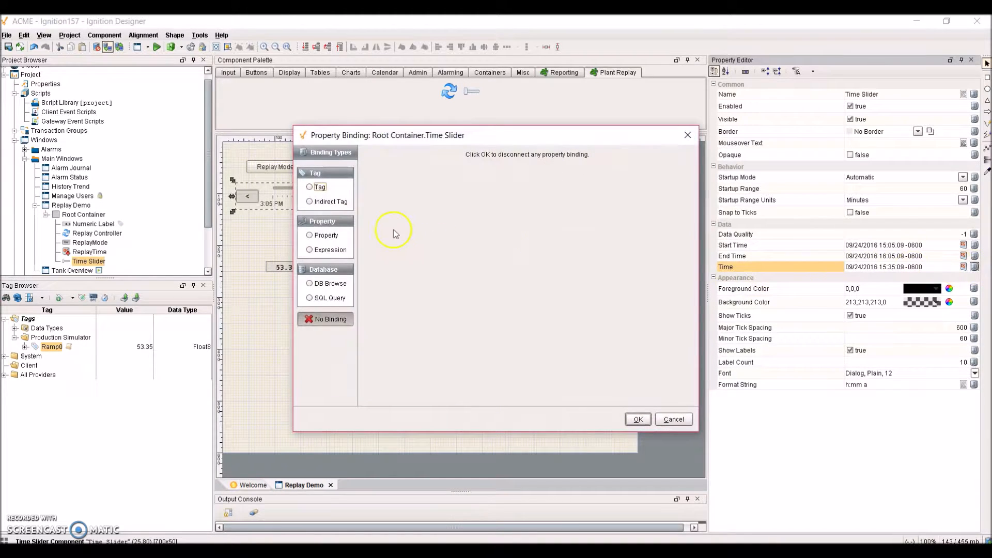
click(309, 236)
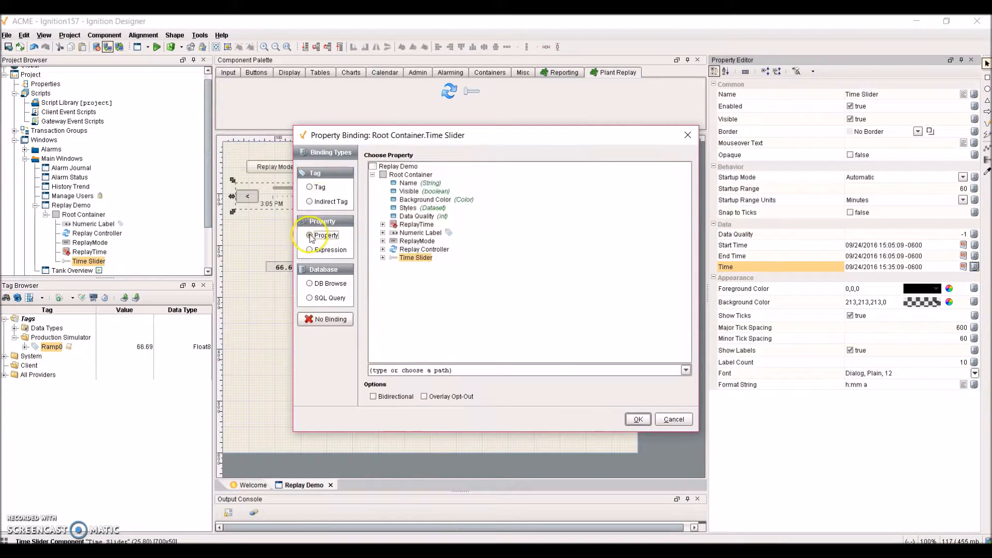
click(383, 225)
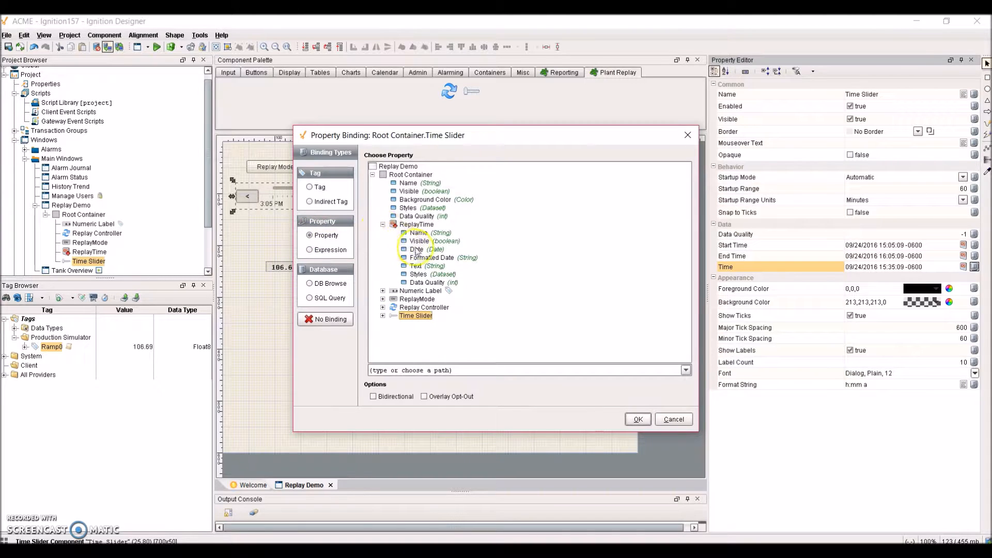
click(434, 249)
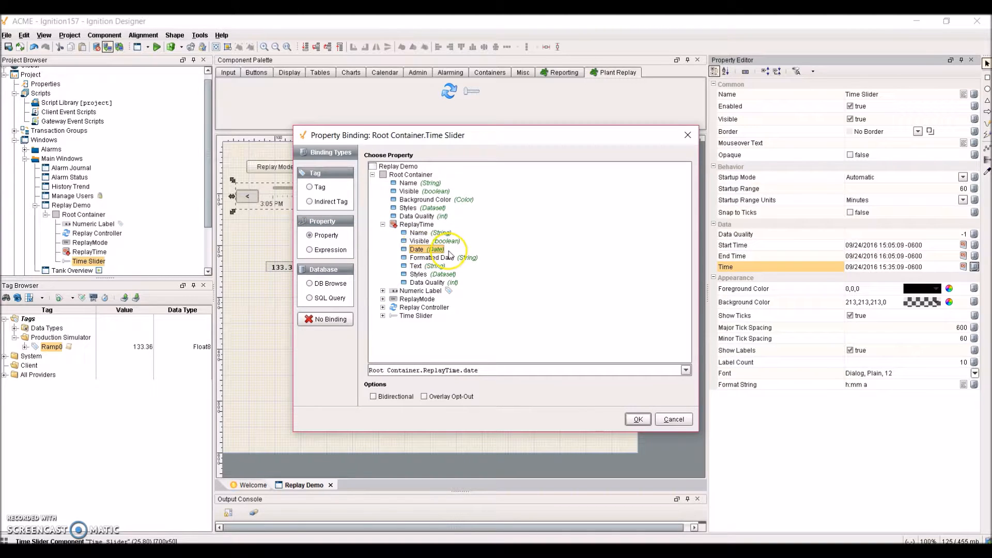
click(642, 423)
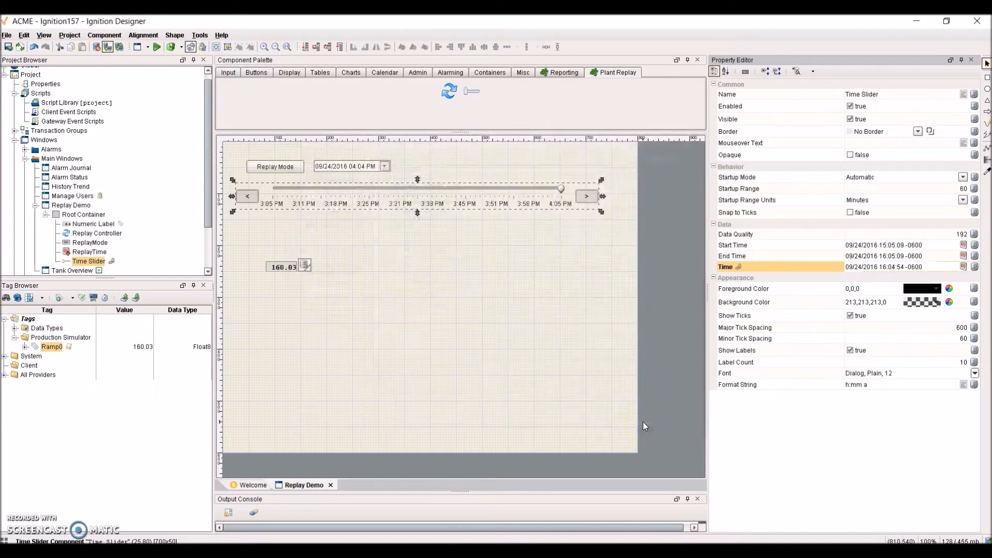
click(386, 258)
click(304, 265)
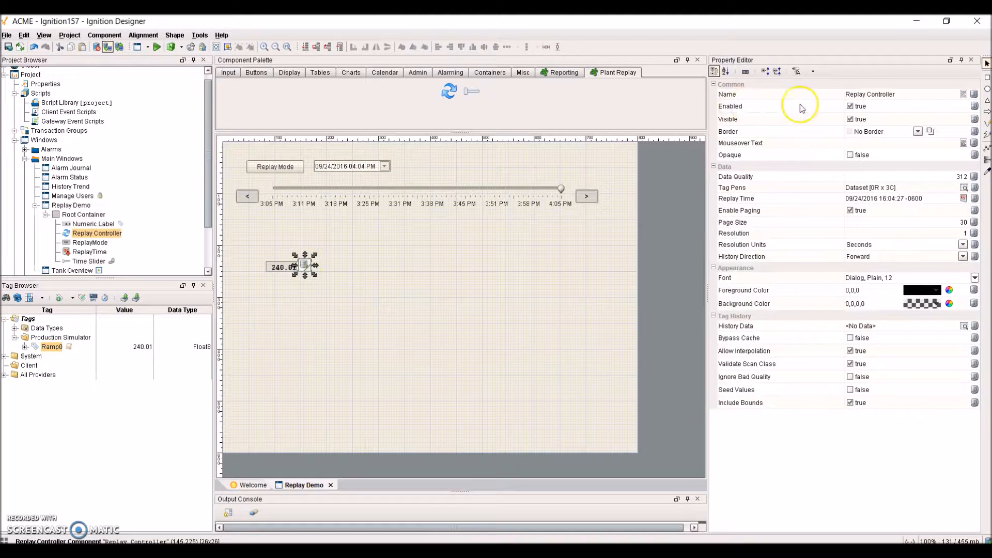
- Bind the controller's Enabled to ReplayMode's Selected property and set Enabled to false
click(974, 107)
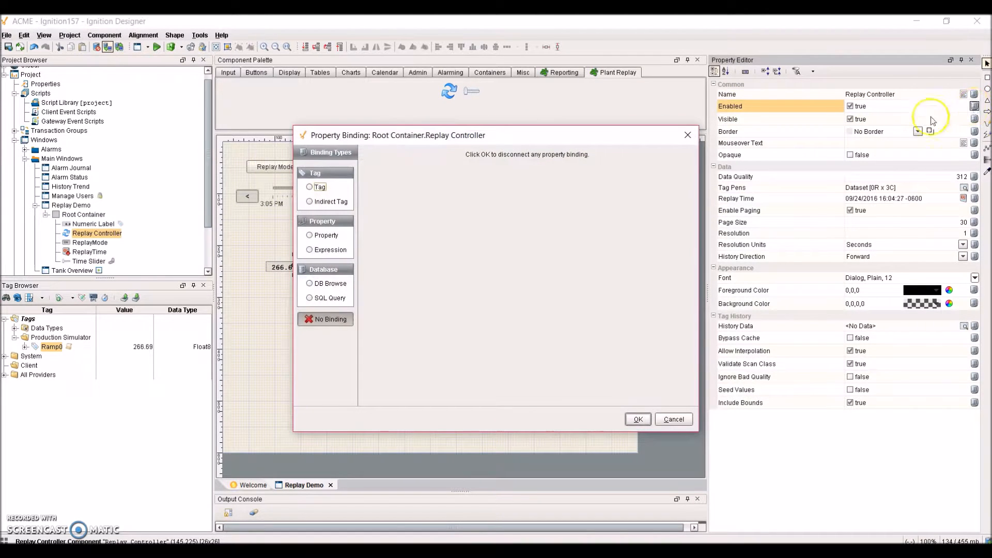
click(309, 236)
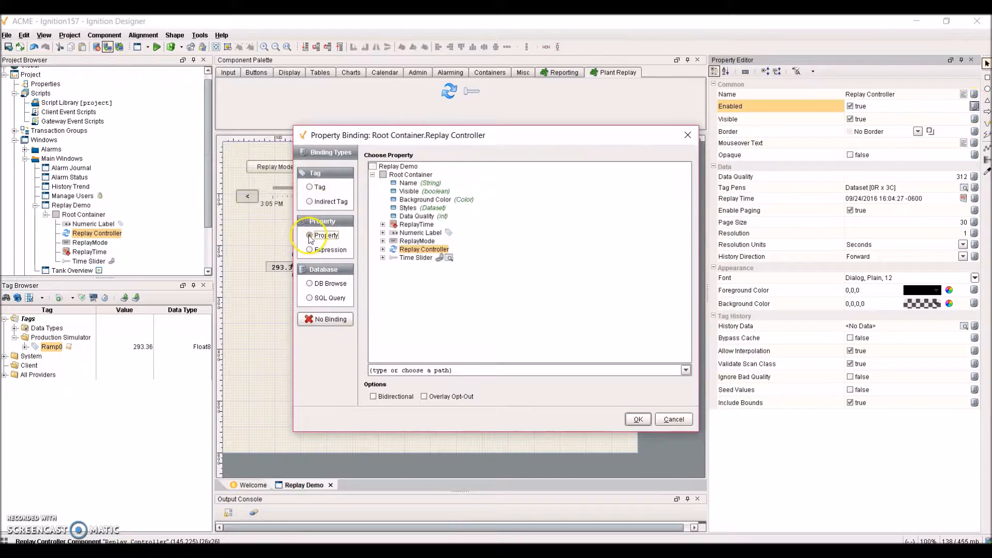
click(383, 241)
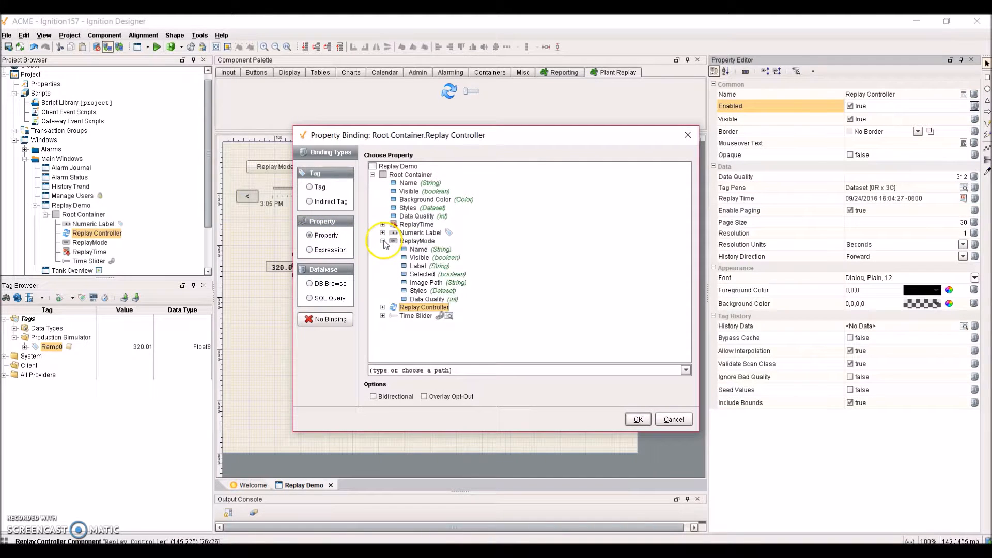
click(427, 275)
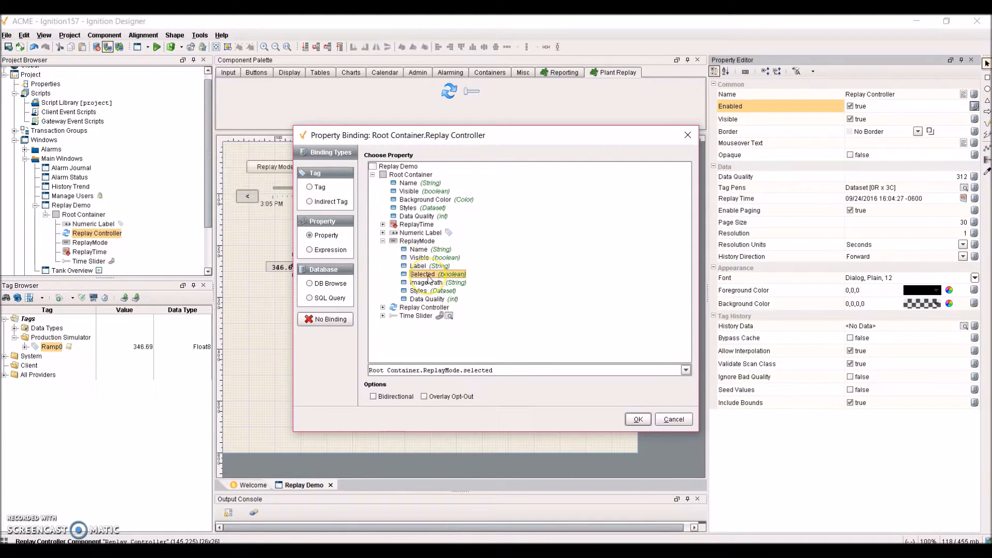
click(640, 419)
click(851, 107)
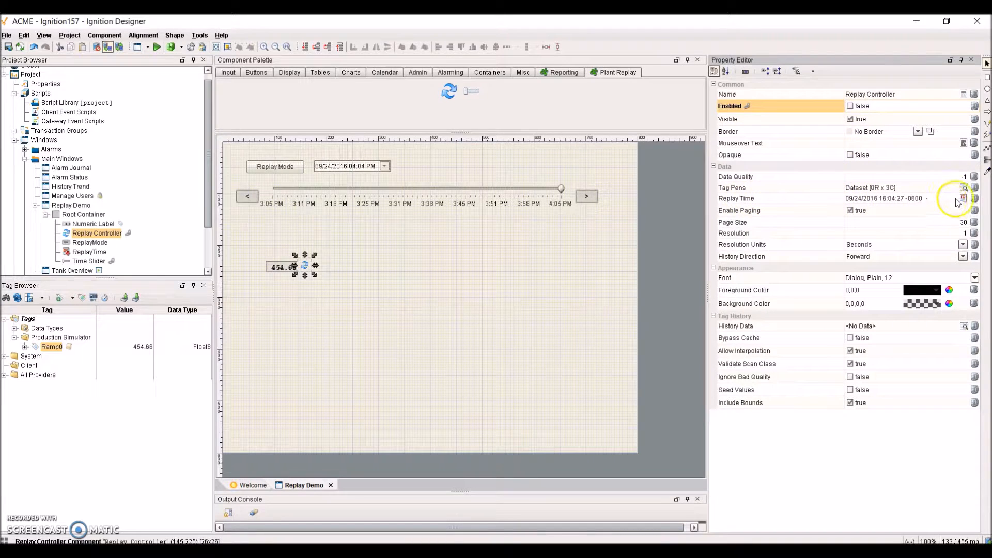
- Bind the controller's Replay Time property to the Time Slider's Time property
click(975, 199)
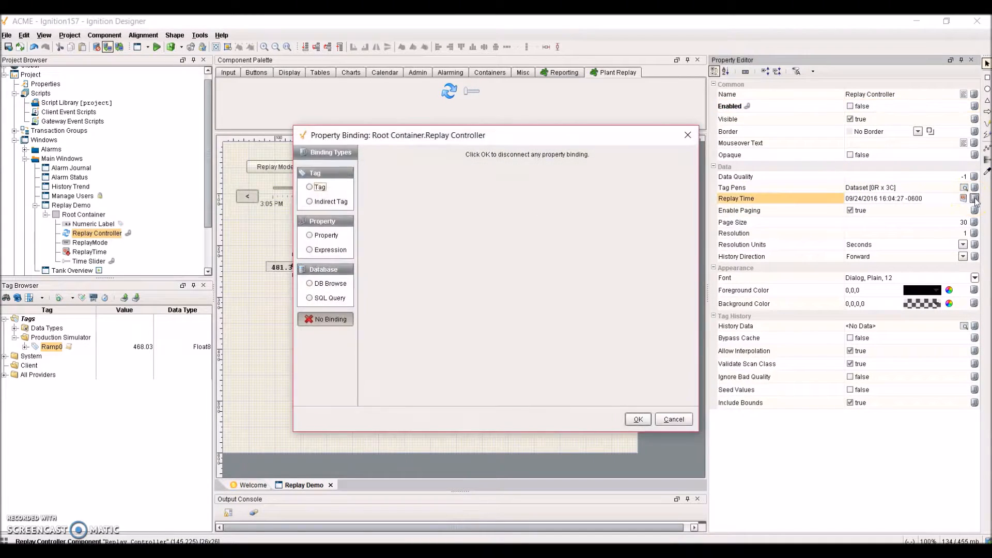
click(310, 236)
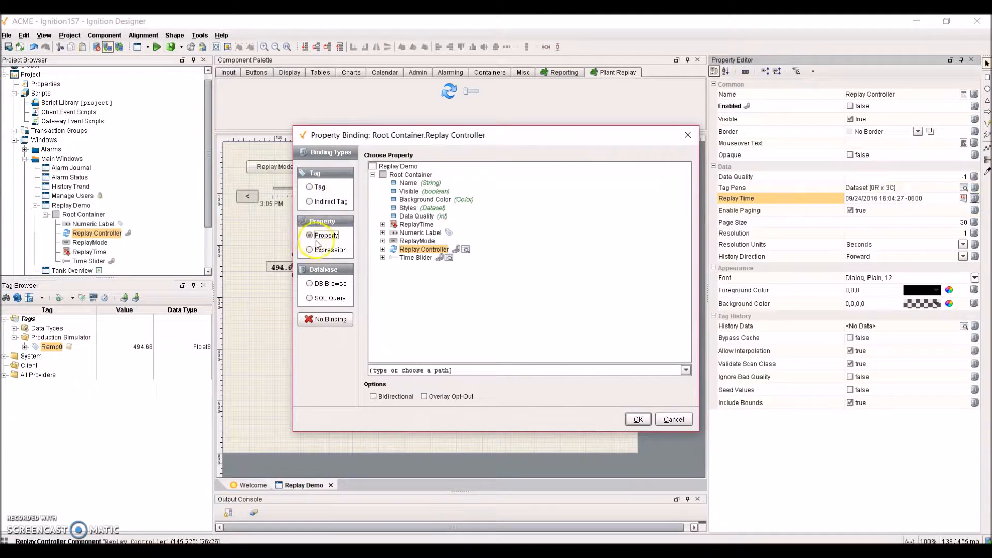
click(383, 251)
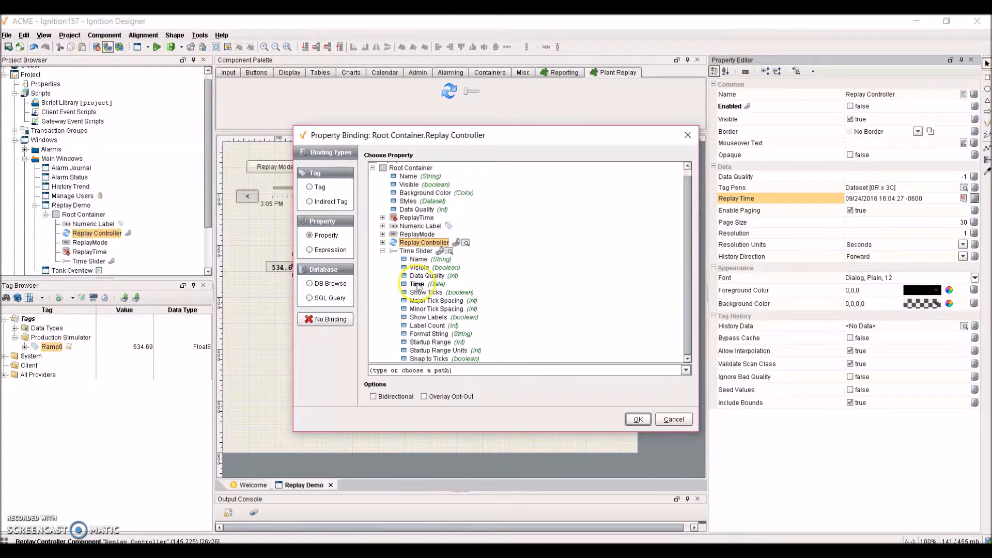
click(417, 284)
click(638, 421)
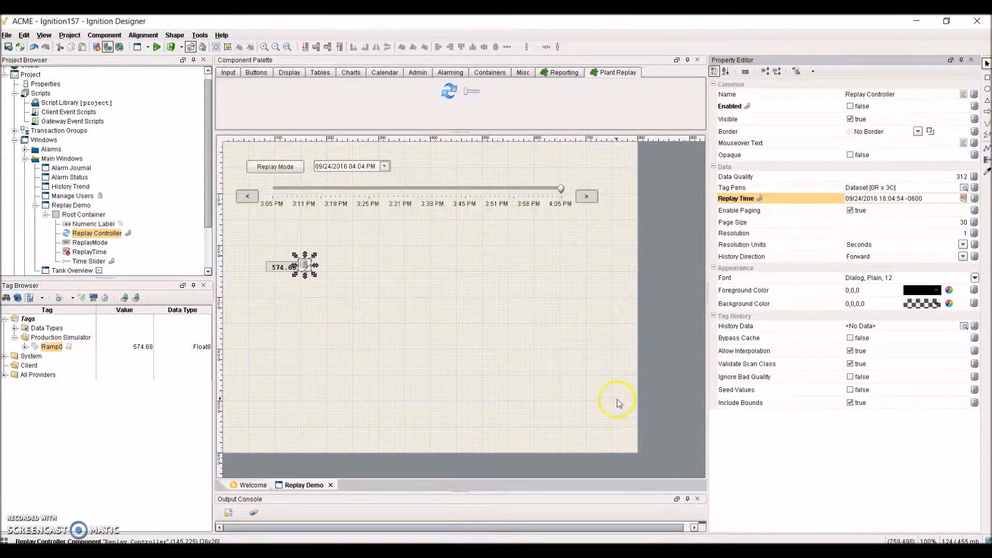
click(754, 188)
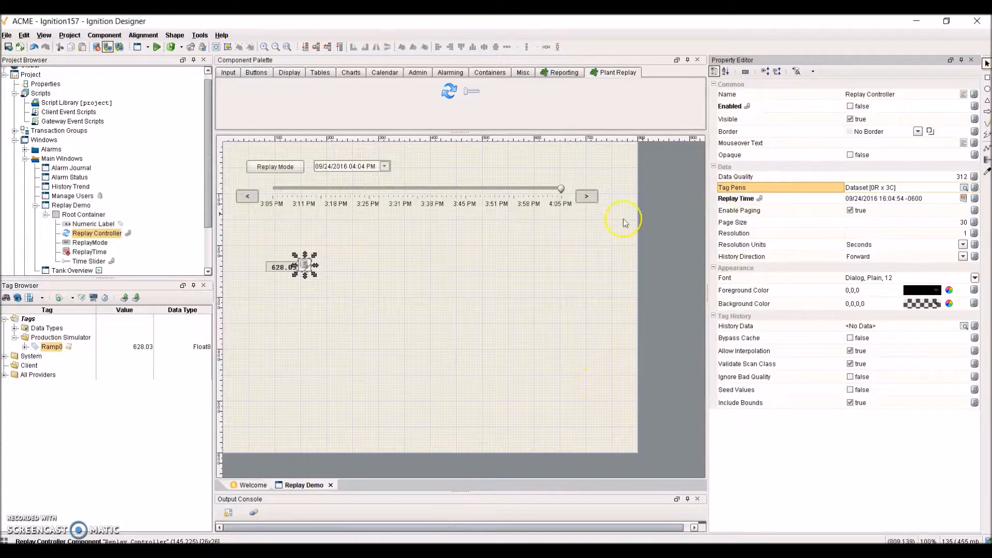
- Copy Ramp0's tag path and paste it into a new Tag Pens row
right_click(57, 350)
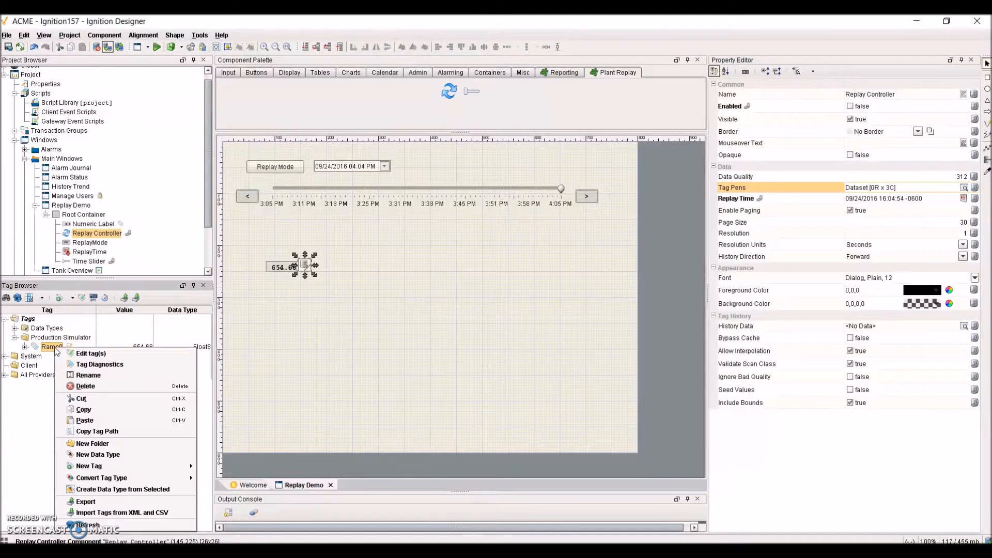
click(111, 432)
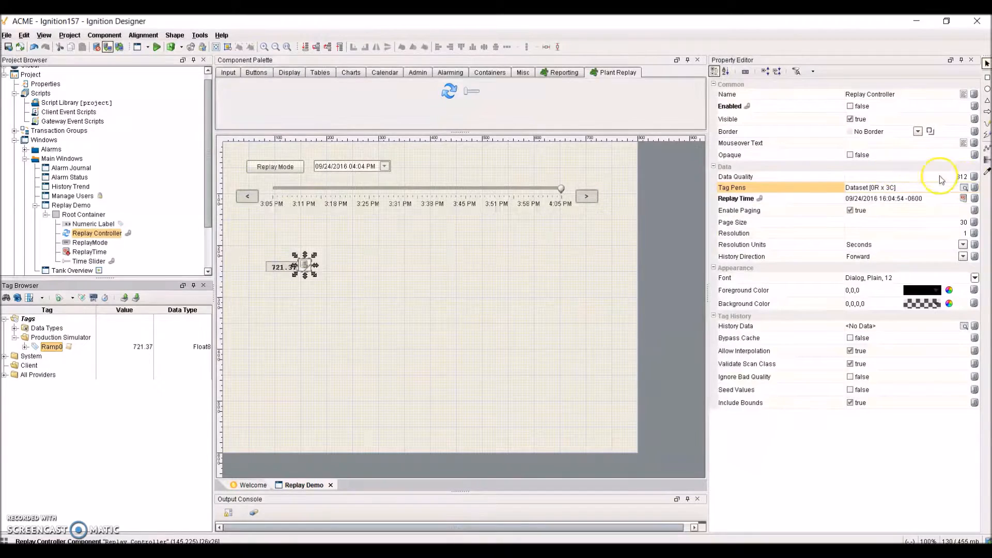
click(964, 188)
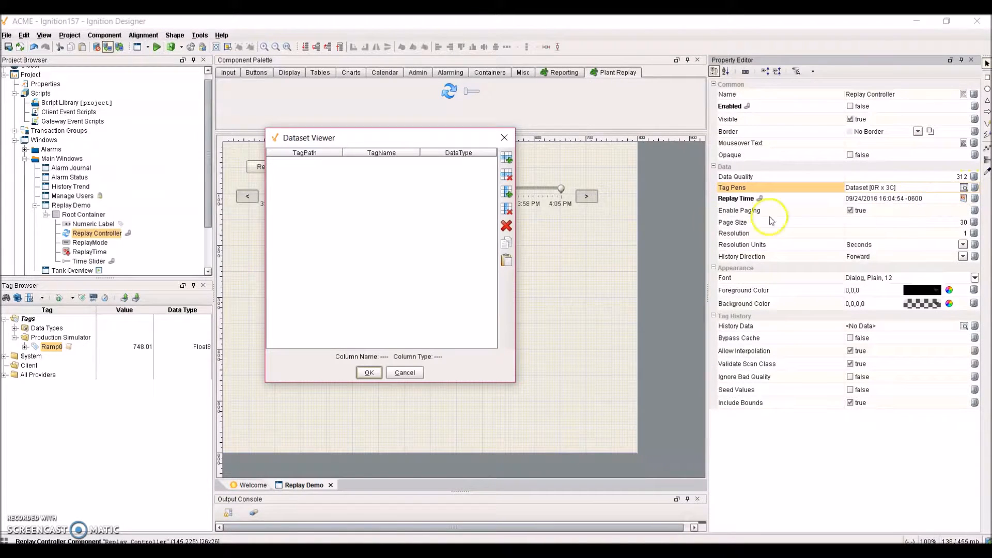
click(506, 157)
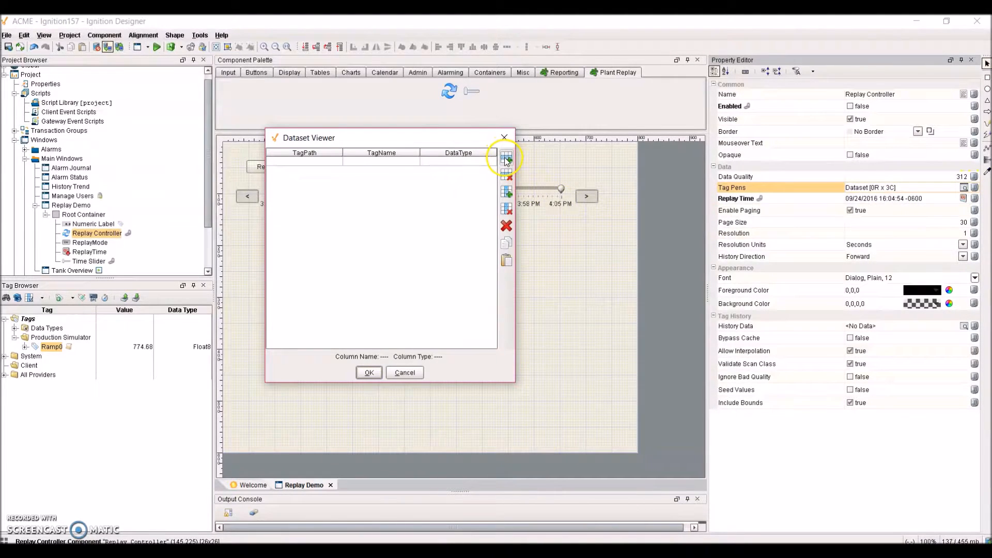
double_click(296, 161)
key(ctrl+v)
- Name the pen HistoryRamp0 with data type double and save the Tag Pens dataset
drag(341, 152, 370, 152)
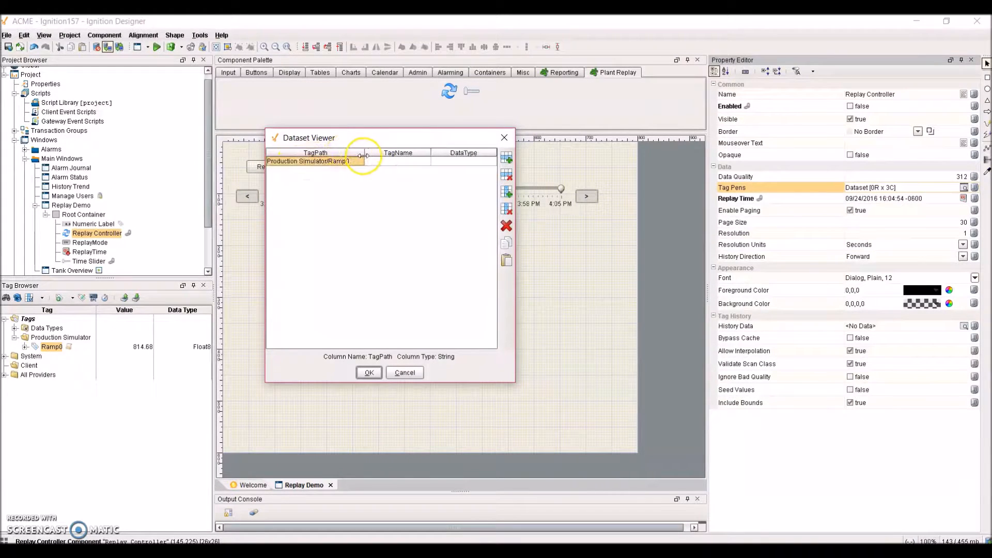
double_click(395, 162)
text(His)
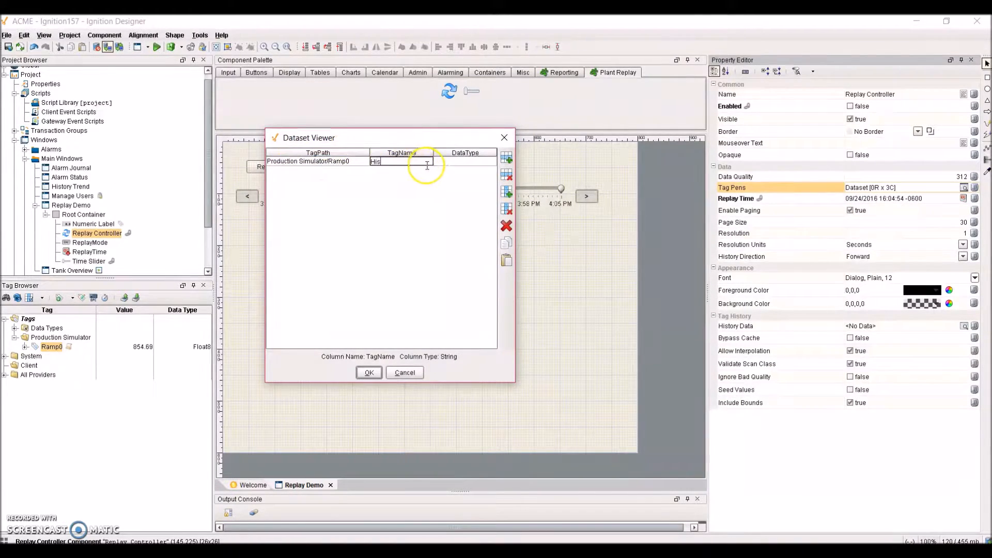
text(toryRamp0)
double_click(469, 161)
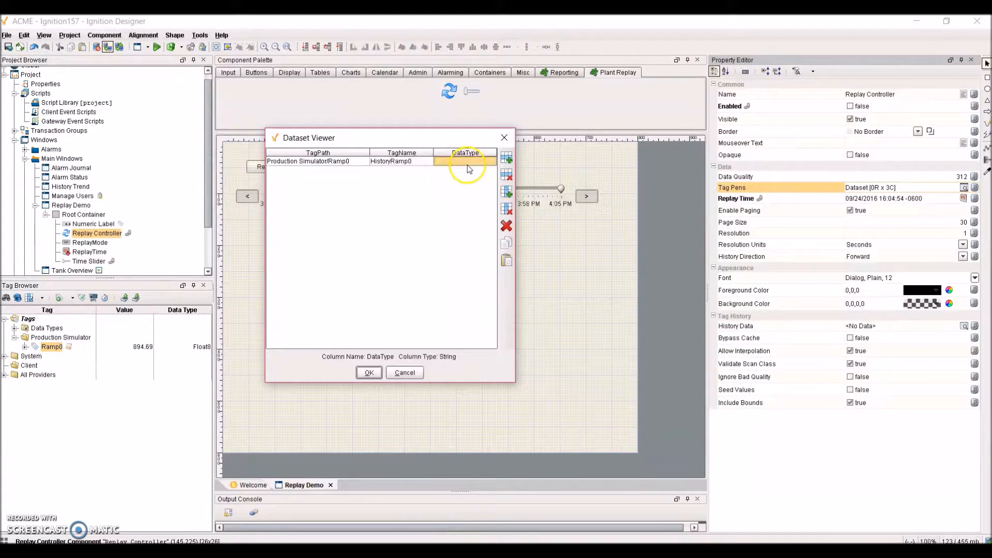
text(double)
click(369, 372)
click(858, 106)
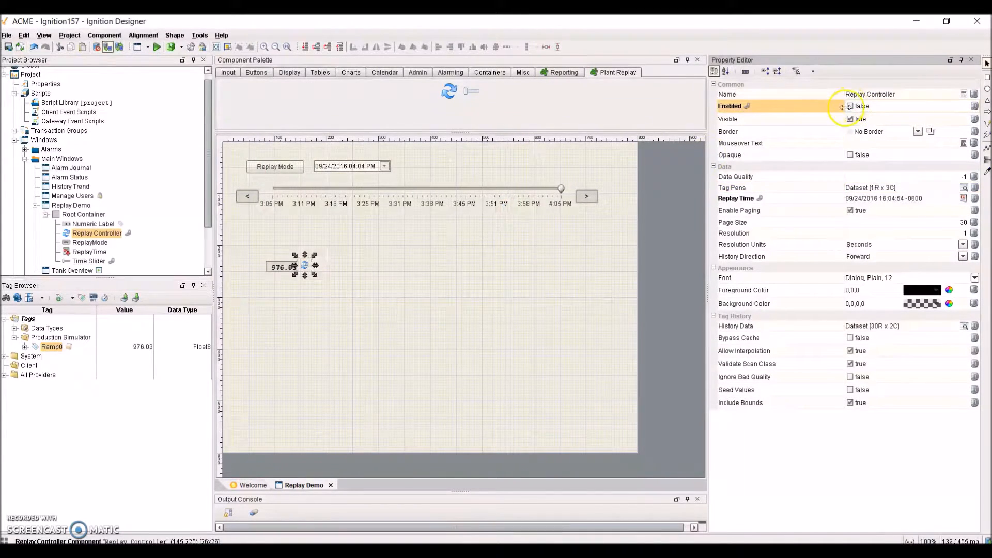
- Reselect the Replay Controller to find the HistoryRamp0 custom property (-1.0), then select the Numeric Label
click(349, 284)
click(311, 268)
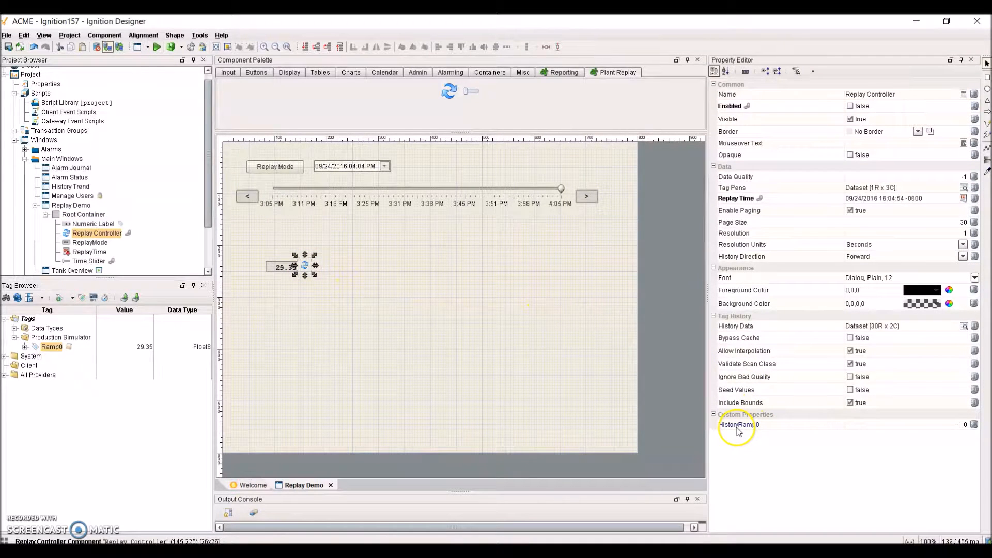
mouse_move(740, 431)
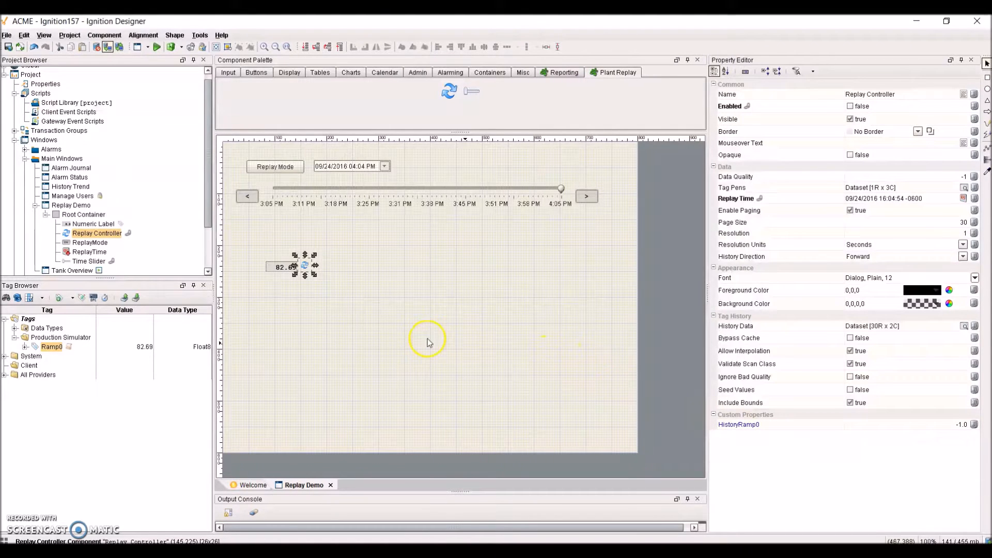
click(283, 271)
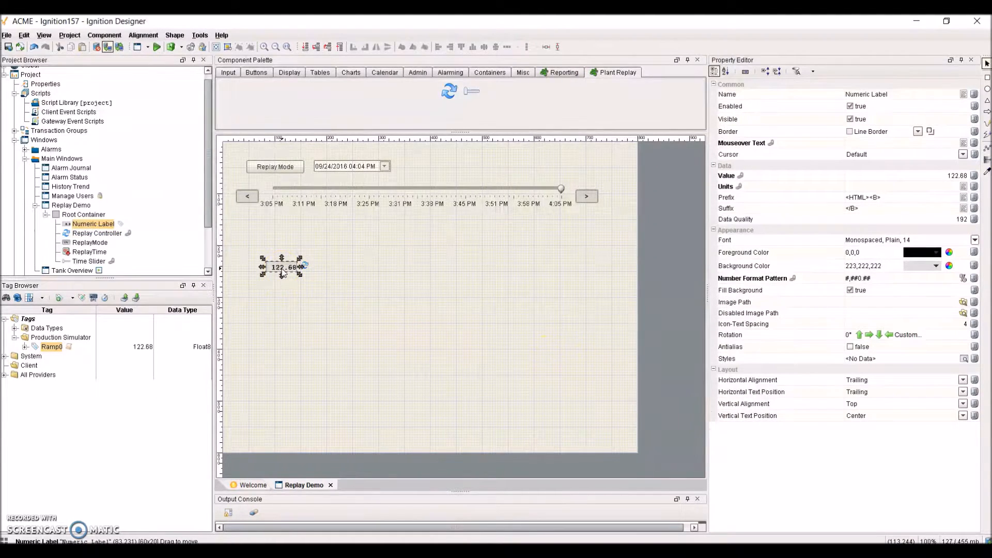
- Switch the Numeric Label Value to an Expression binding beginning with the ReplayMode selected condition
click(974, 175)
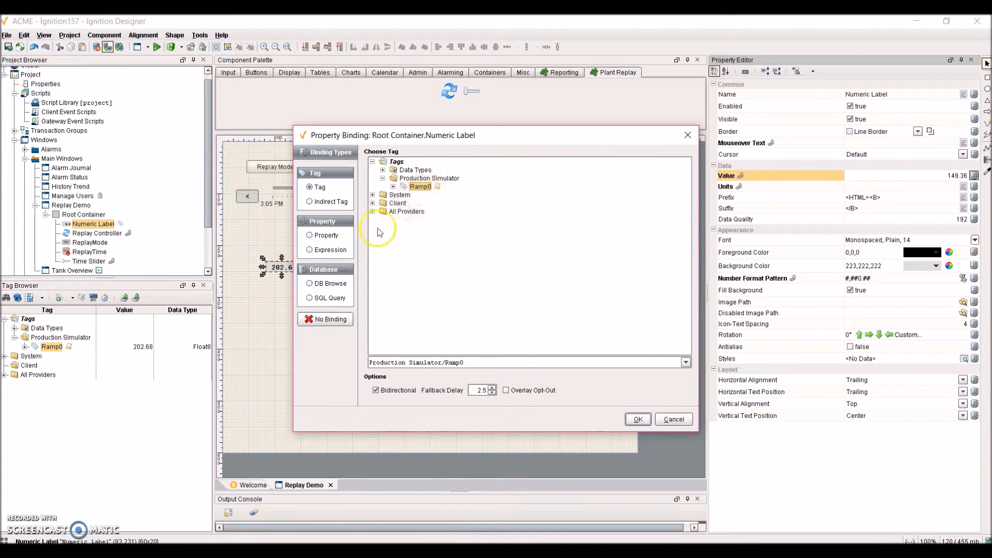
click(310, 250)
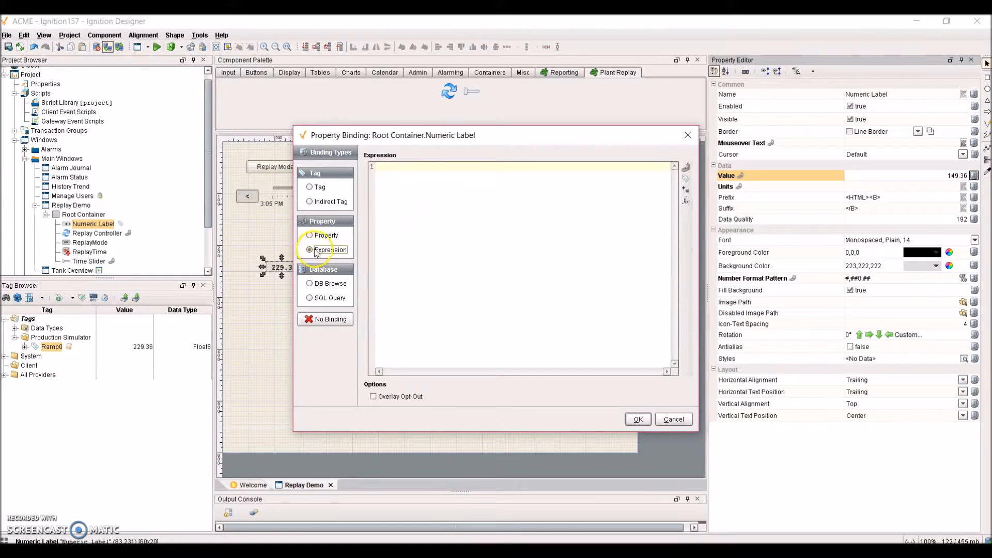
click(401, 170)
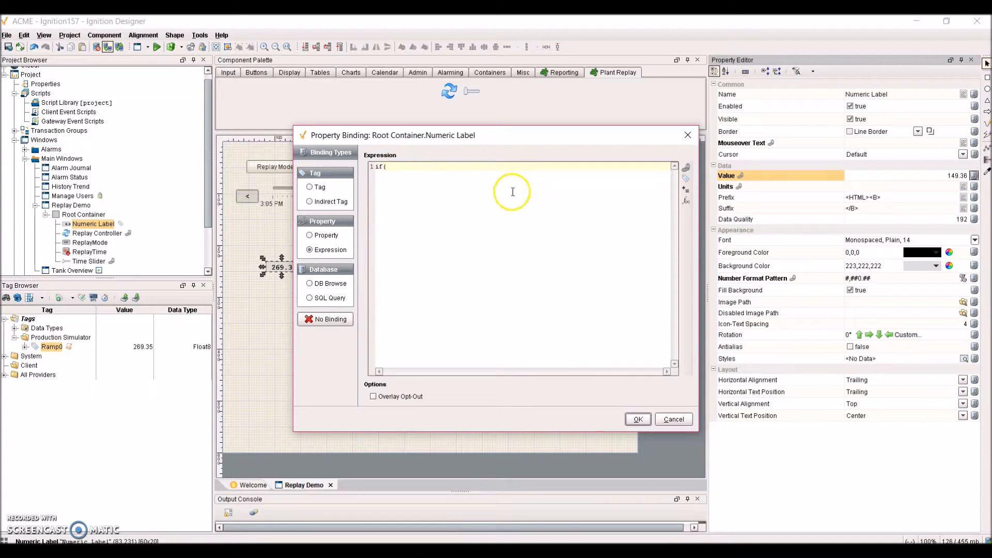
click(685, 168)
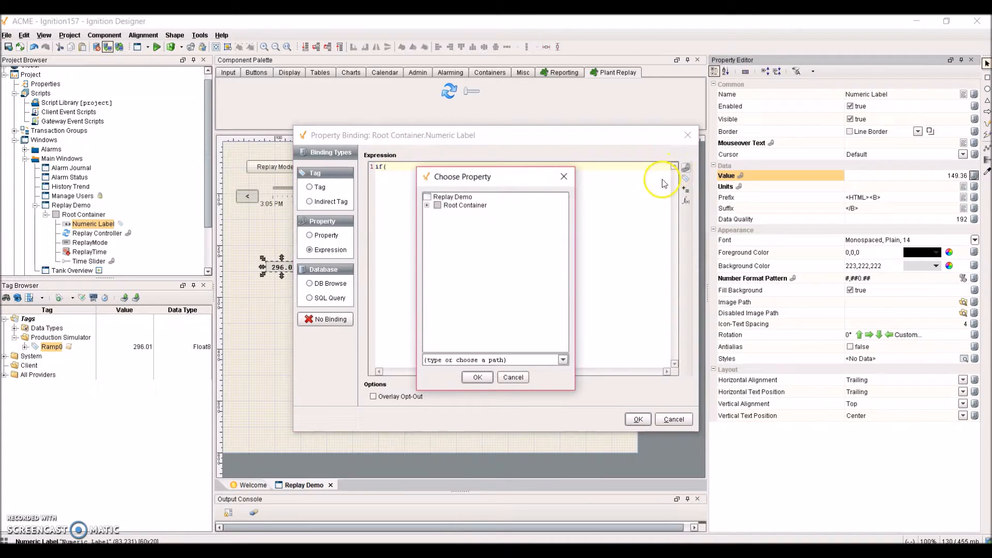
click(427, 205)
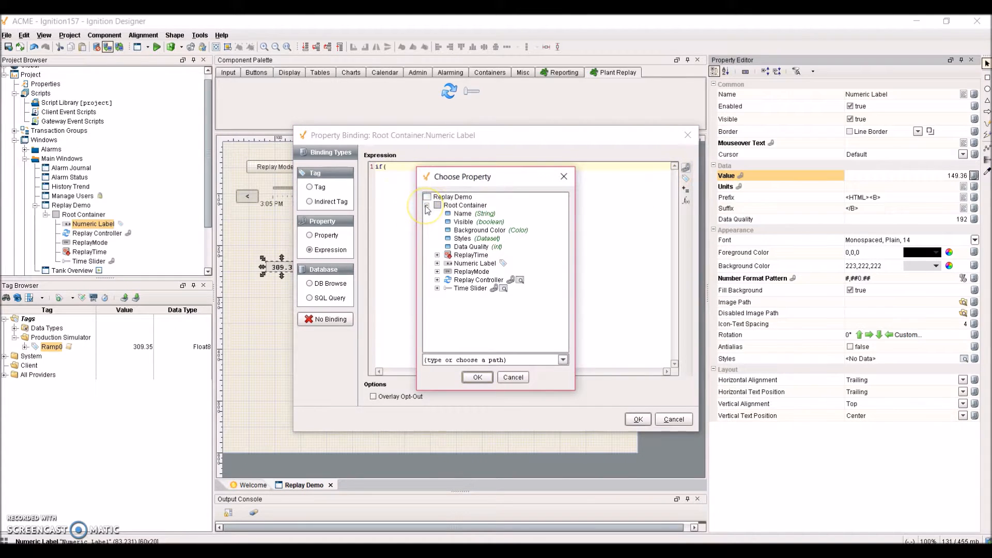
click(437, 271)
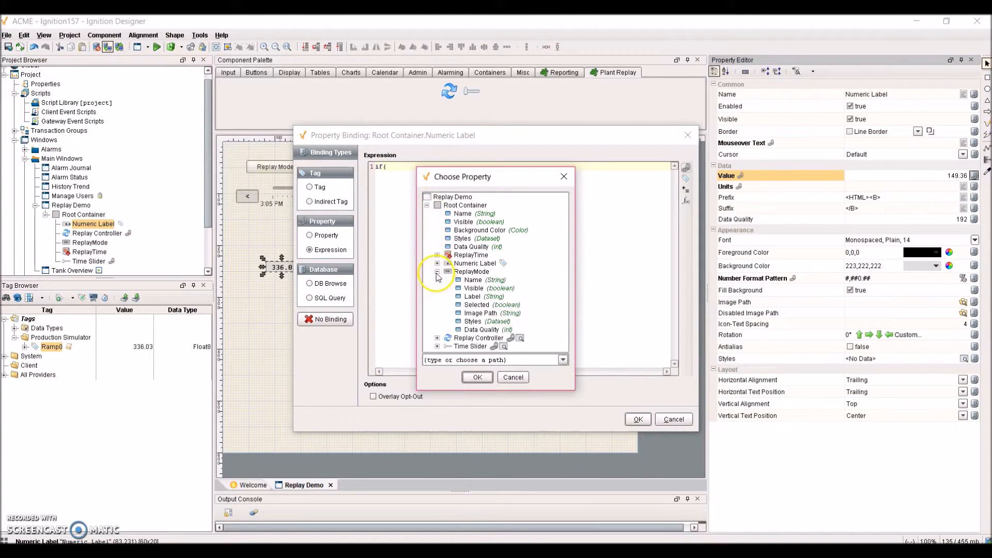
click(477, 304)
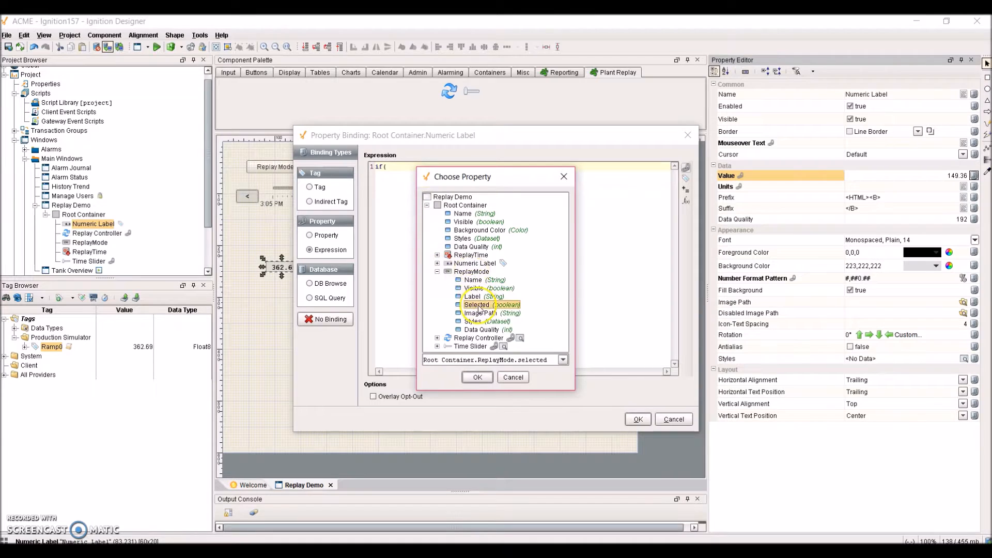
click(479, 377)
text(,)
key(Return)
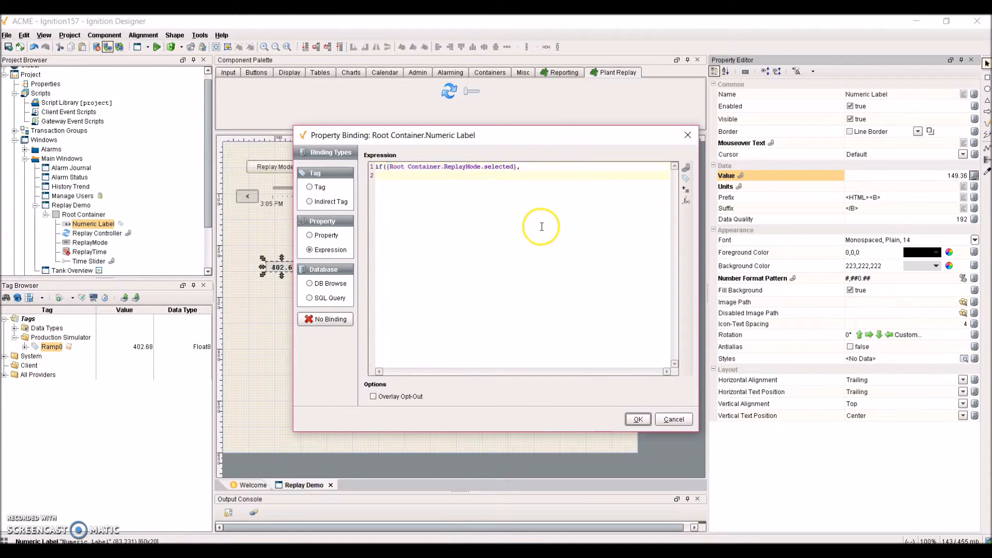
- Add Replay Controller's HistoryRamp0 property as the expression's replay-mode result
click(686, 167)
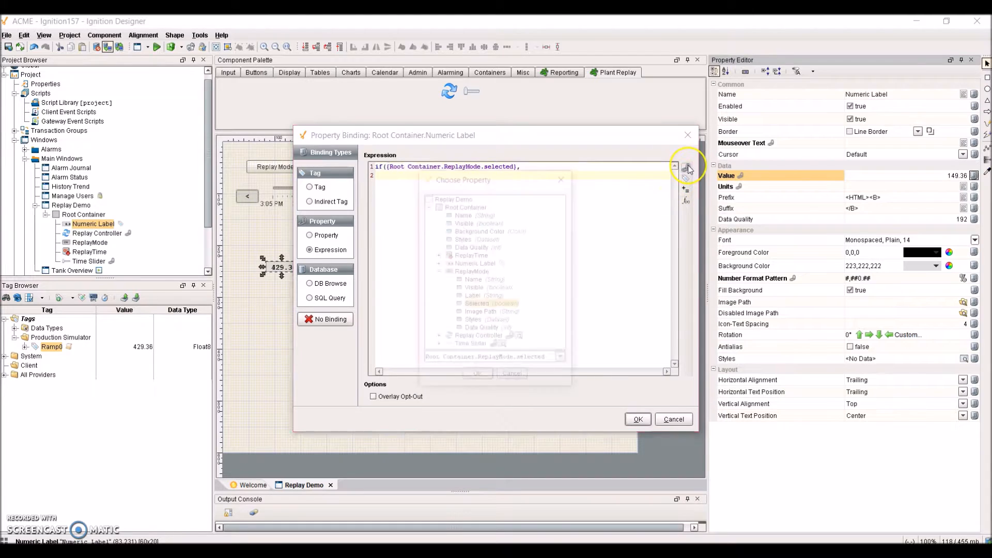
click(437, 271)
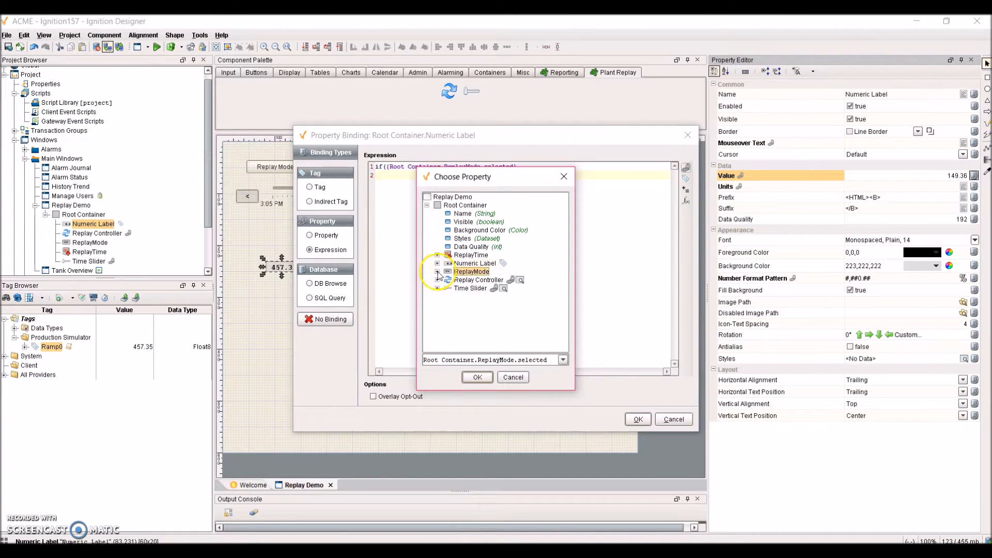
click(437, 280)
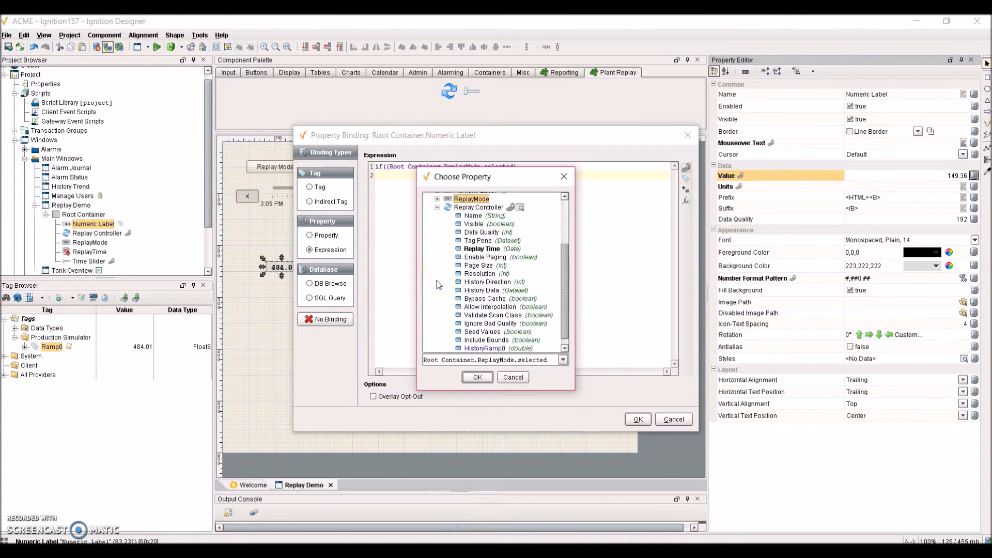
click(486, 349)
click(477, 380)
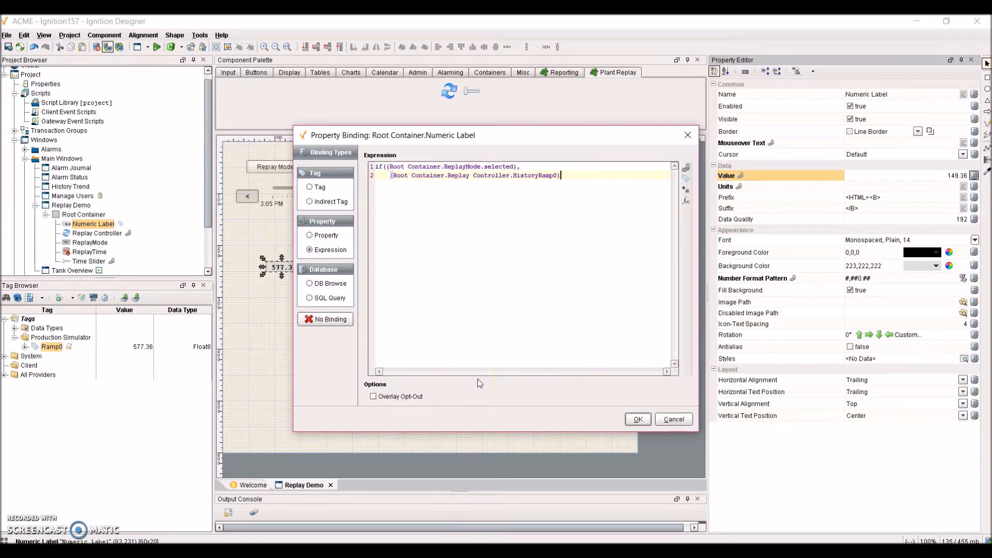
key(Return)
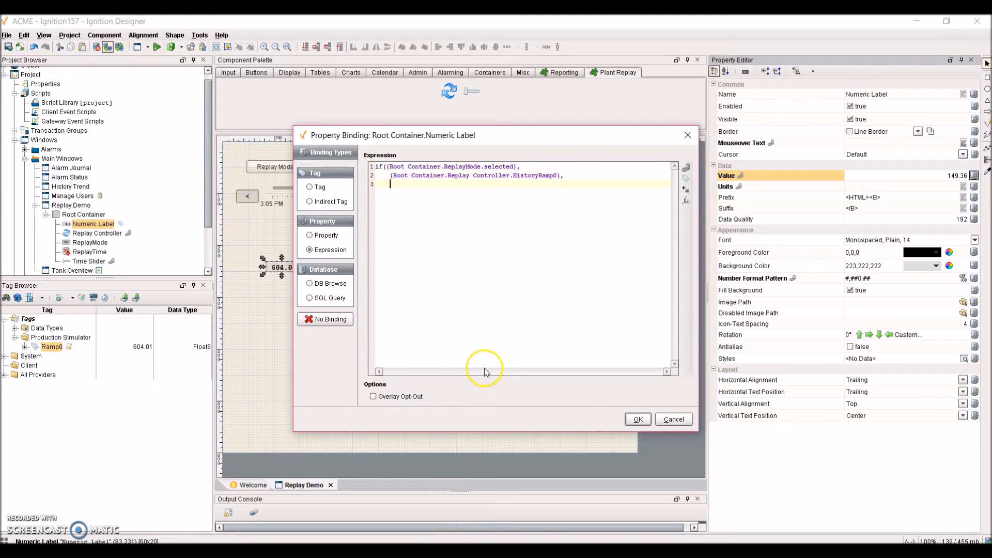
- Add the live Production Simulator/Ramp0 tag as the fallback, close the if(), and apply
click(687, 181)
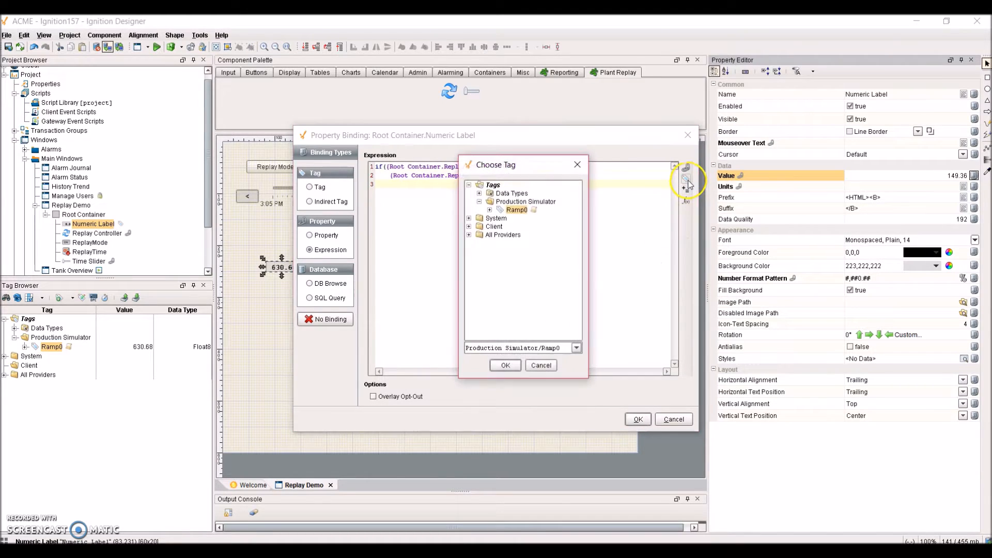
click(517, 210)
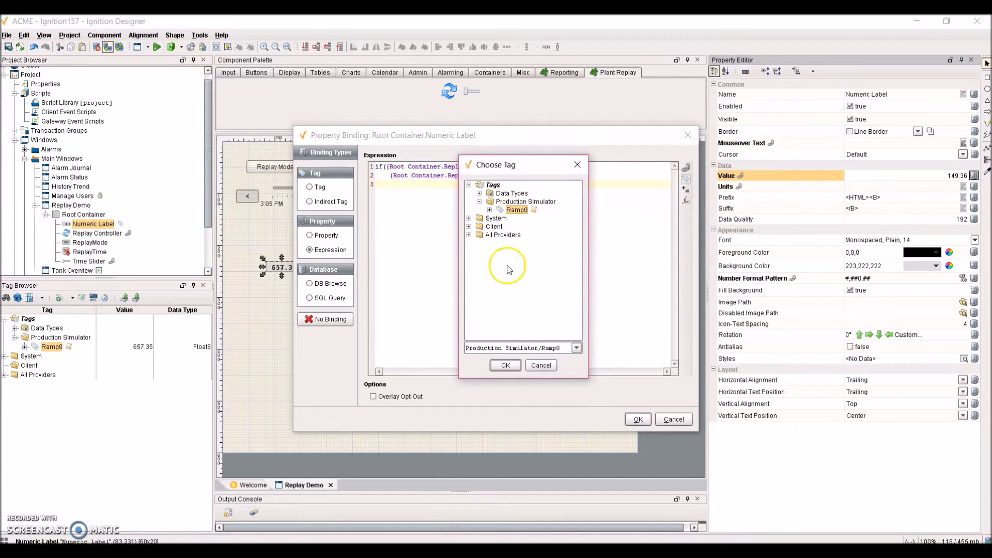
click(505, 365)
key(Return)
text())
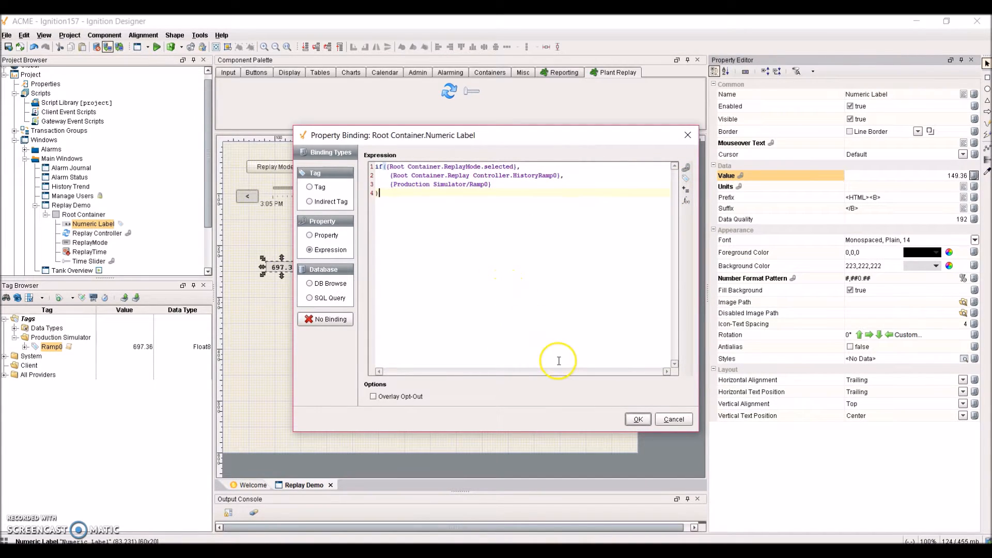
click(637, 418)
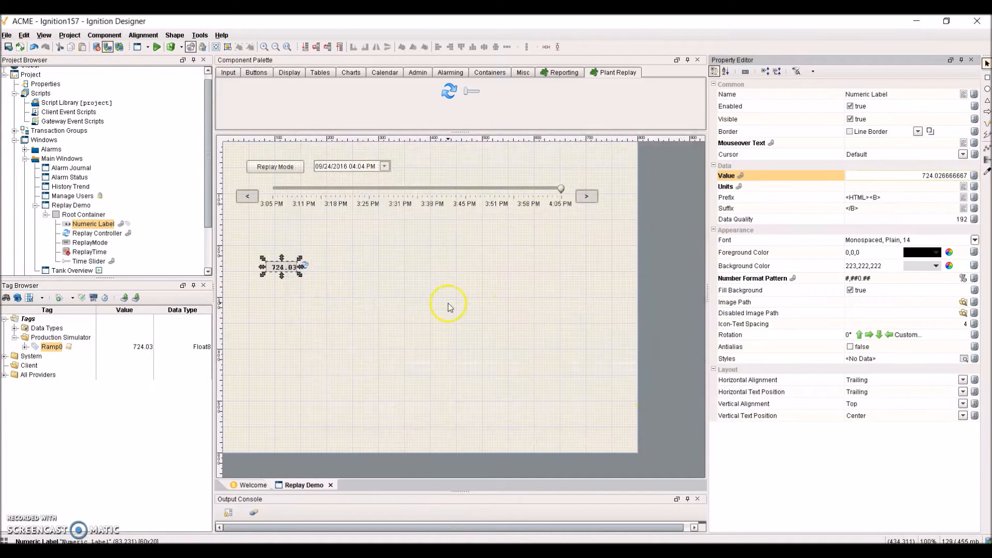
- Save the project, unlock the Vision Client with the account password, and apply the project update
click(471, 280)
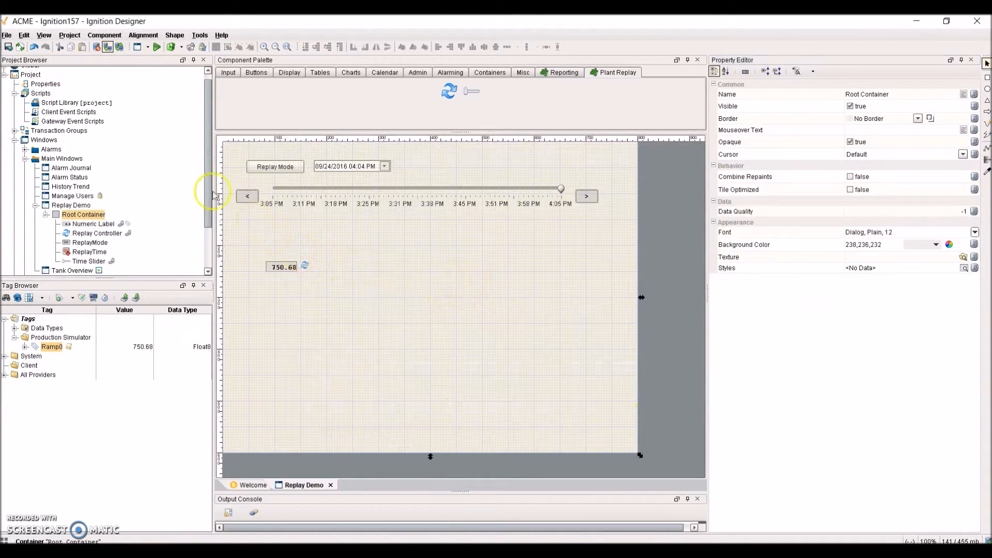
click(8, 47)
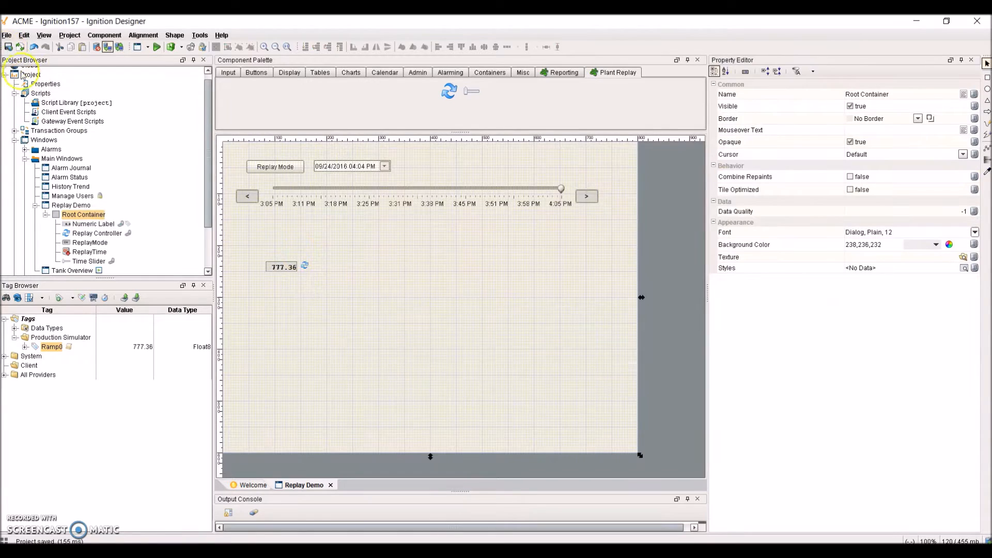
key(alt+Tab)
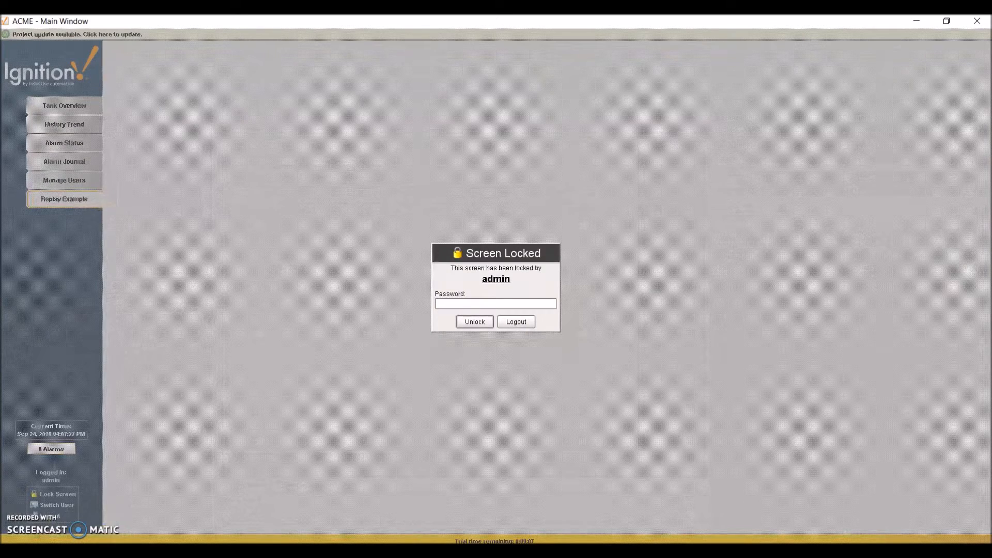
click(448, 303)
key(Return)
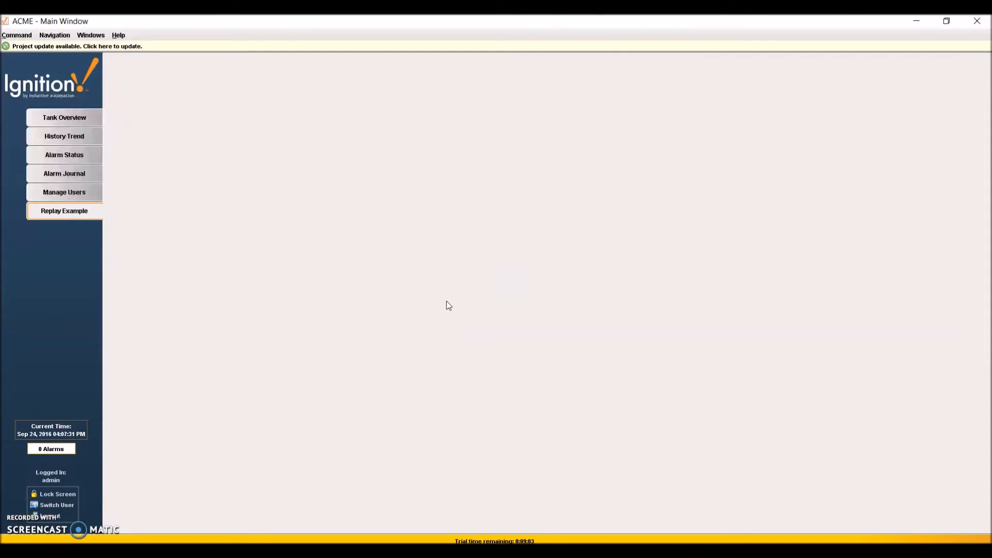
click(376, 47)
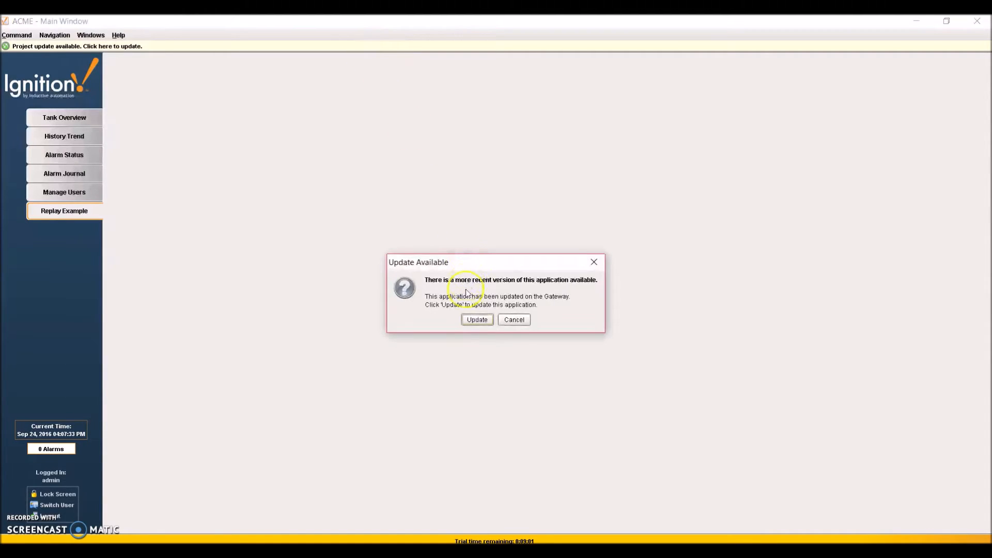
click(476, 320)
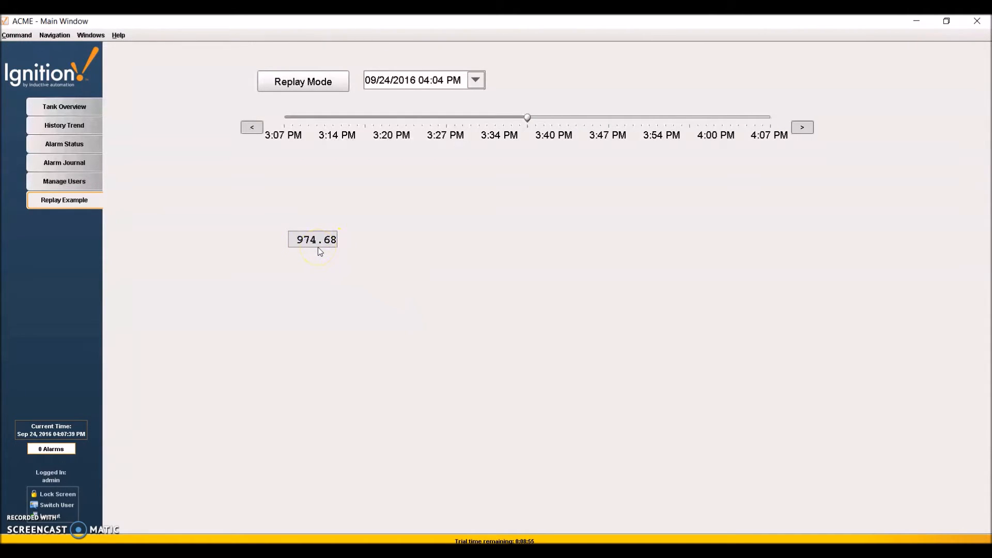
- Turn Replay Mode on, scrub the timeline back to about 3:31 PM, then turn Replay Mode off
click(311, 83)
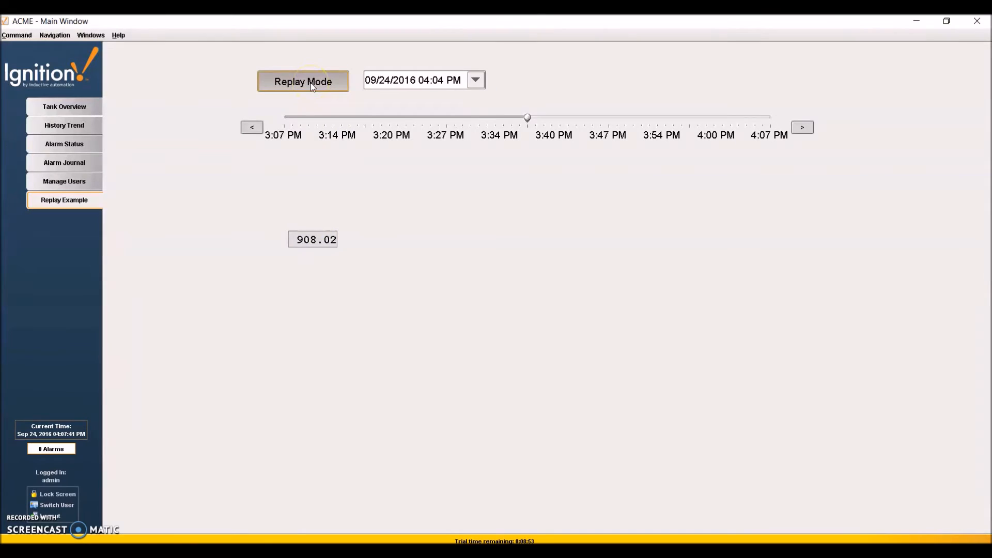
click(476, 80)
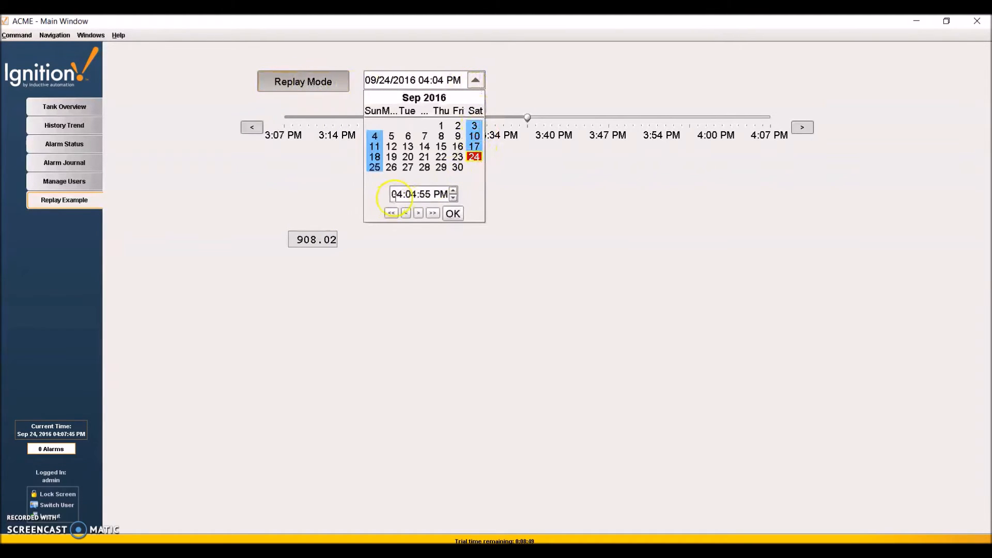
click(453, 214)
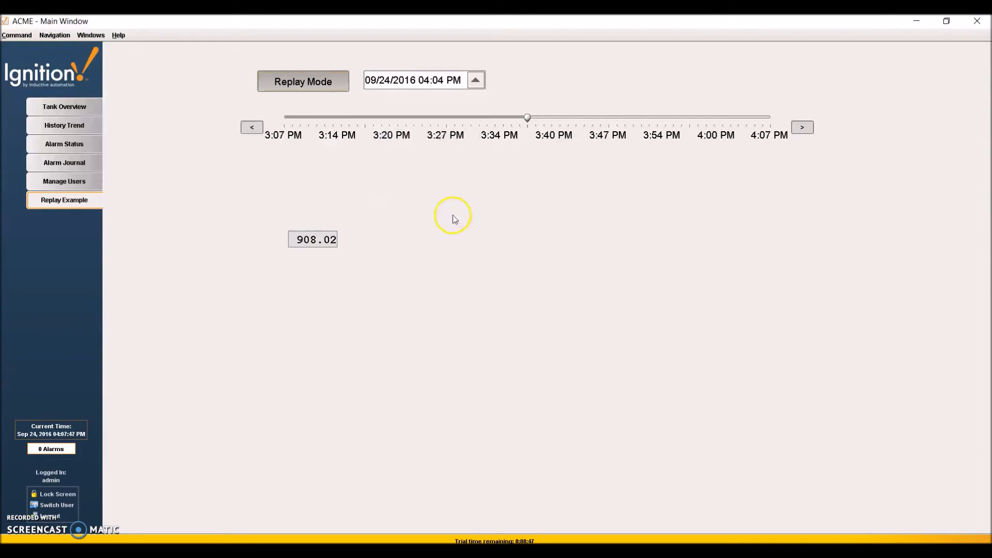
drag(528, 117, 415, 121)
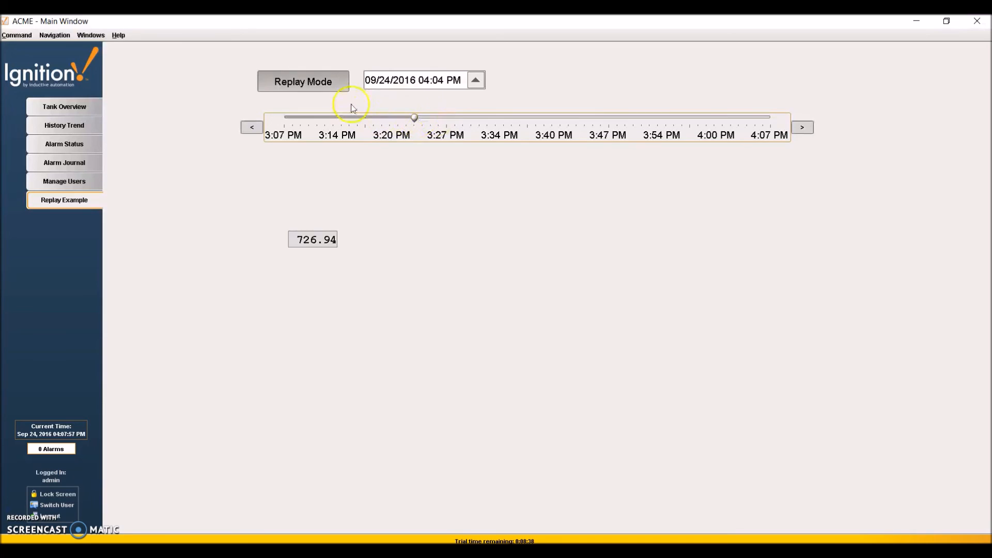
click(325, 85)
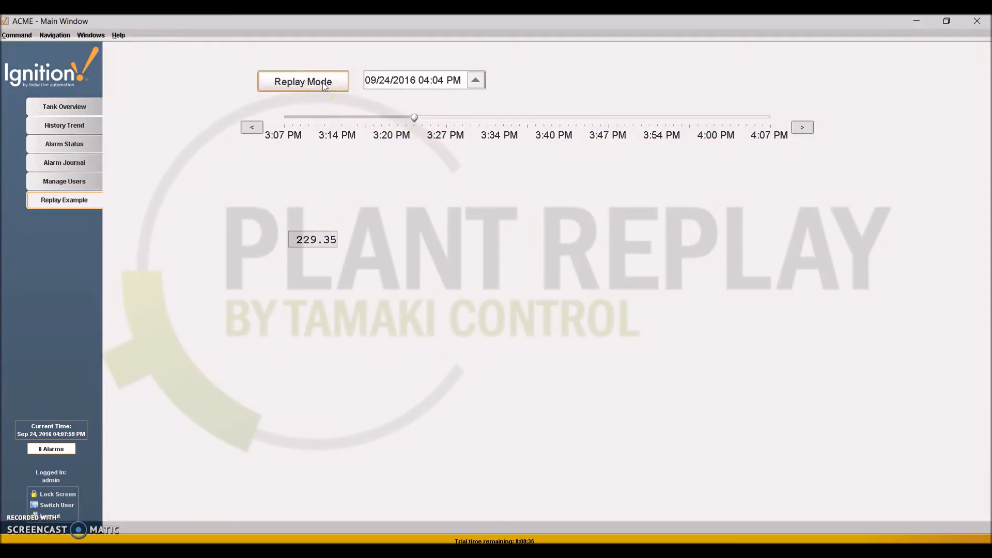